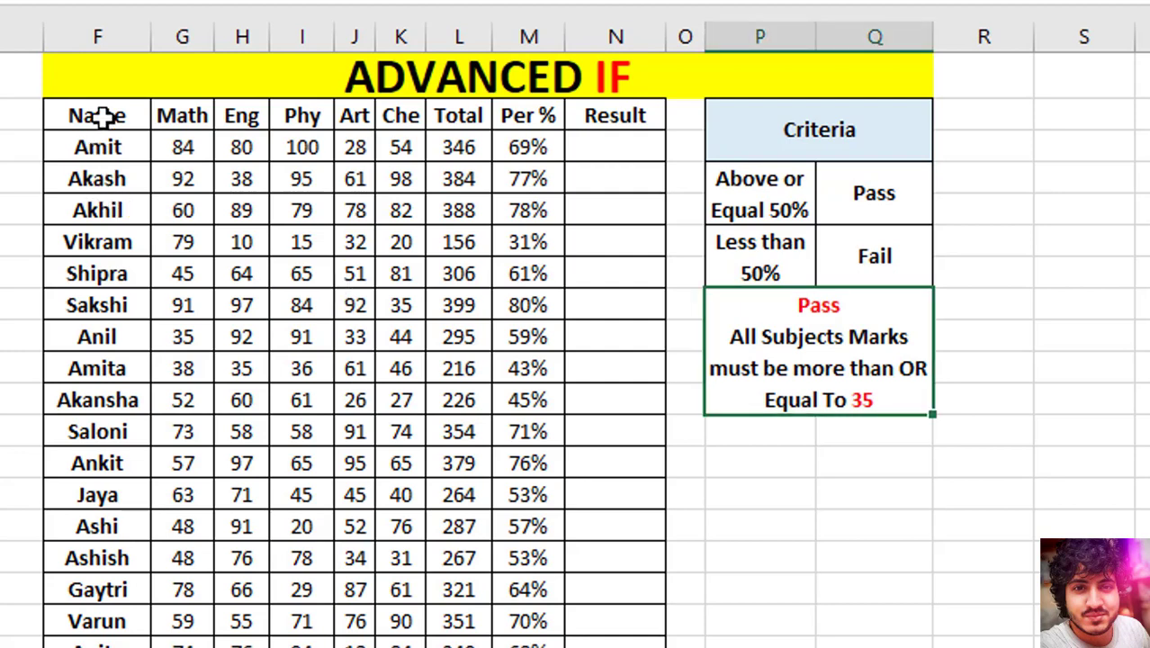
- Review the marks table: student names, the Math-to-Che subject headings and all students' marks
left_click_drag(102, 115, 69, 550)
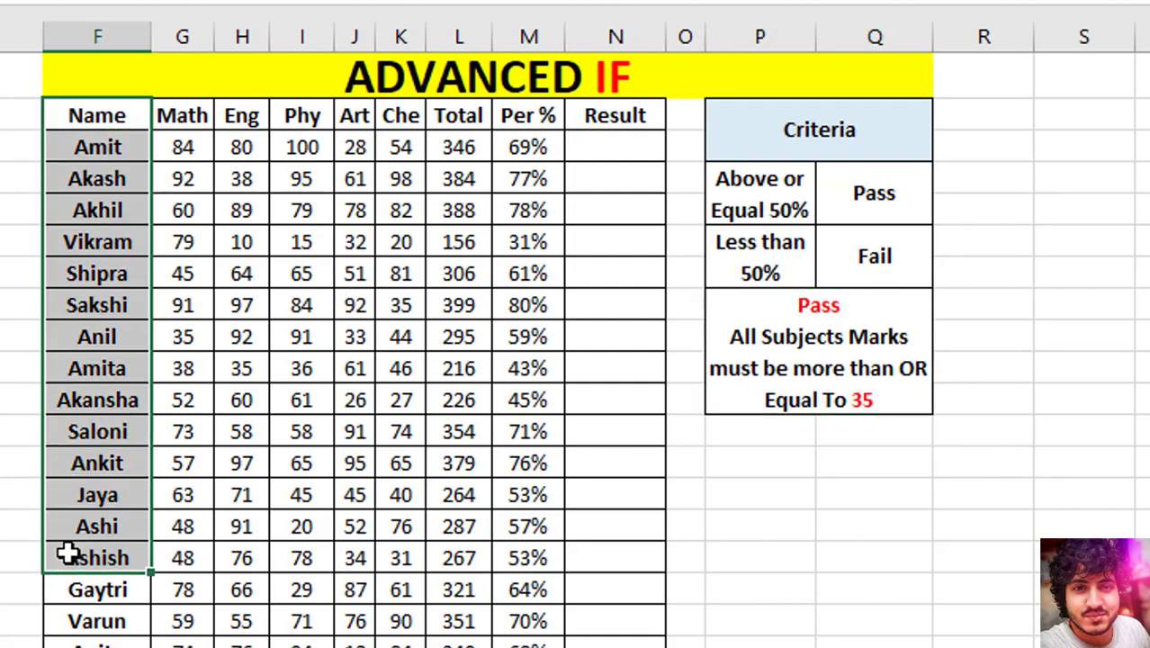
left_click(102, 155)
left_click(92, 178)
left_click(90, 210)
left_click(85, 243)
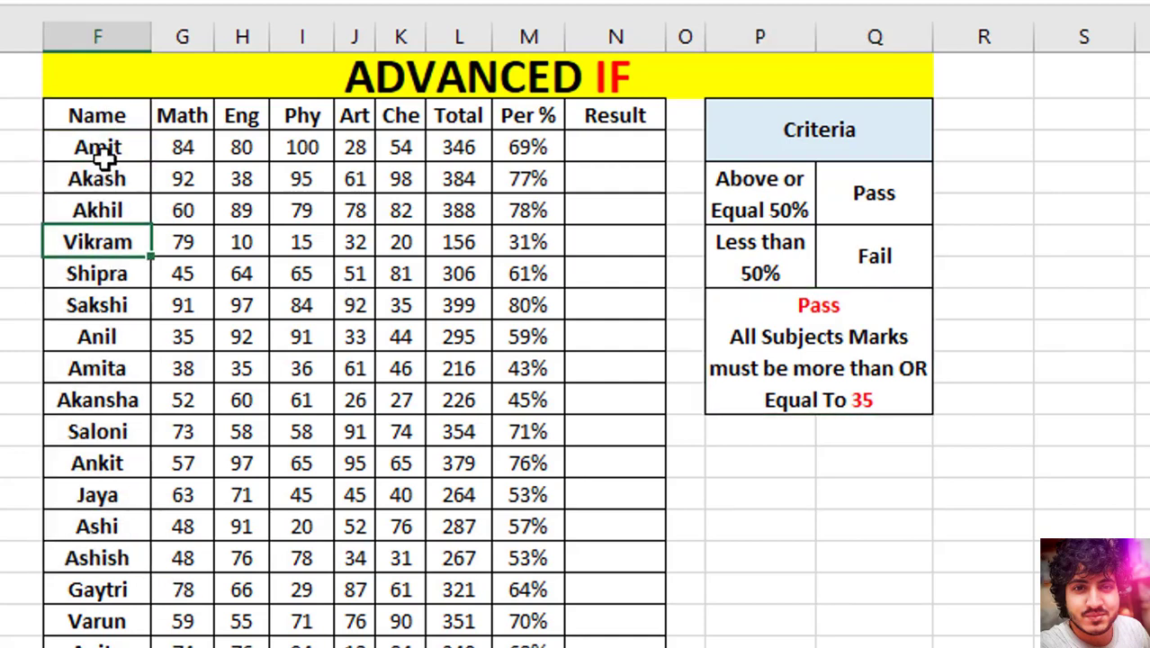
mouse_move(106, 158)
left_mouse_down()
mouse_move(111, 304)
mouse_move(99, 367)
left_mouse_up()
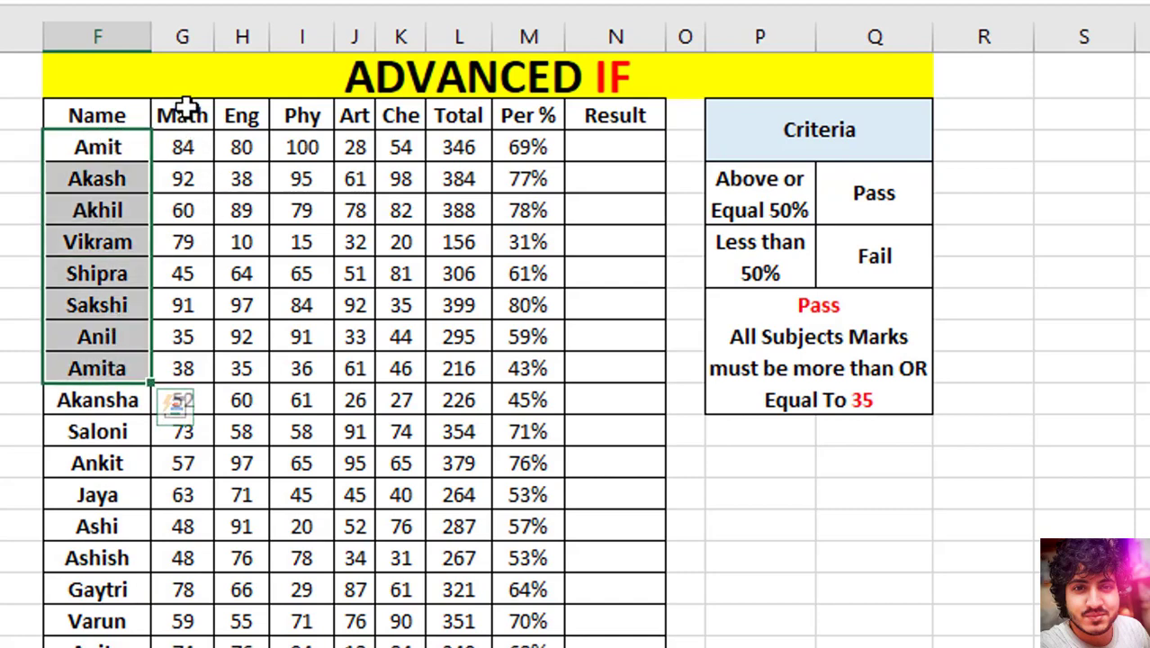
left_click_drag(184, 110, 397, 116)
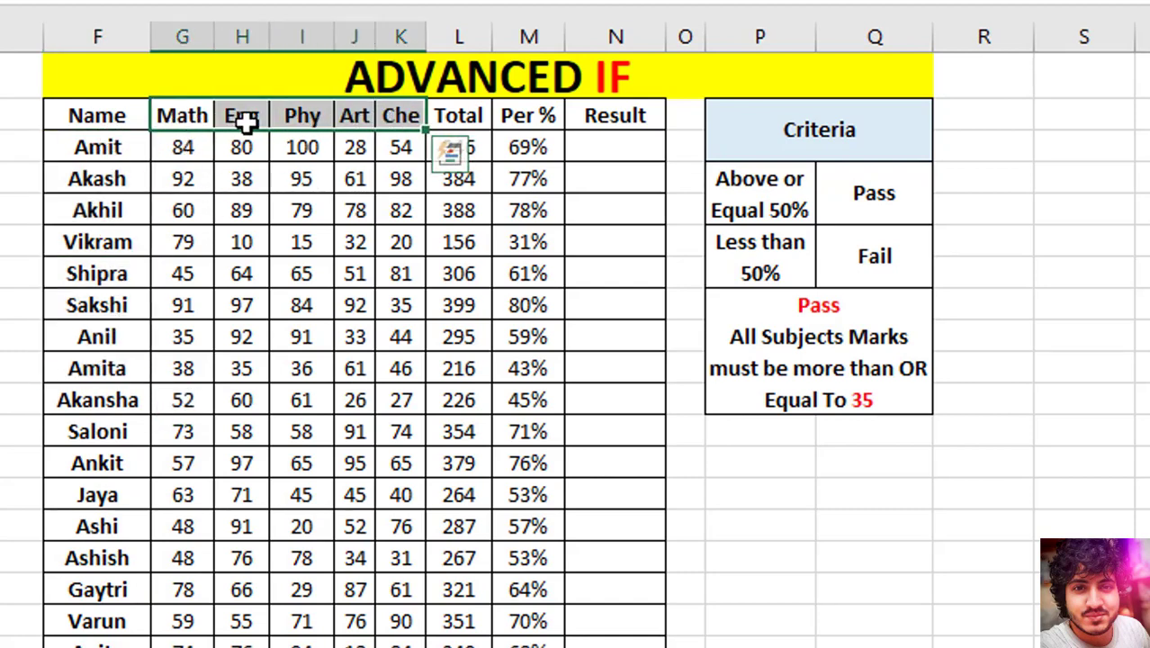
left_click(397, 117)
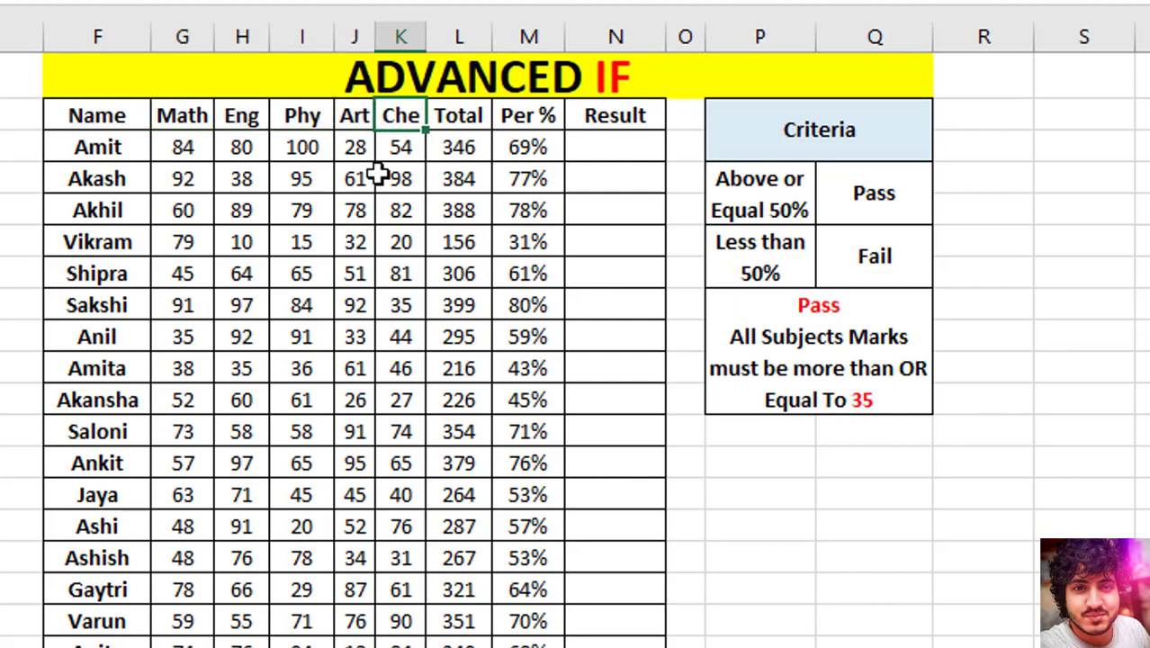
mouse_move(183, 146)
left_mouse_down()
mouse_move(375, 169)
mouse_move(372, 514)
mouse_move(396, 640)
left_mouse_up()
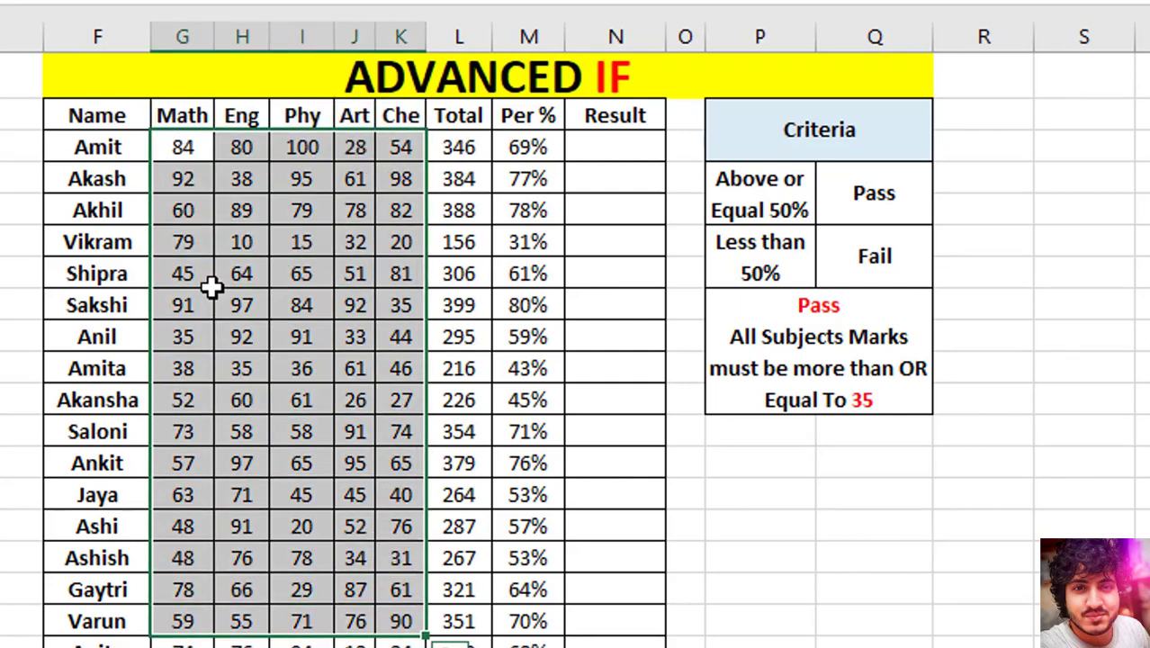
- Inspect the SUM formula behind Amit's Total and the formula behind his percentage, leaving both unchanged
left_click(242, 216)
left_click(457, 147)
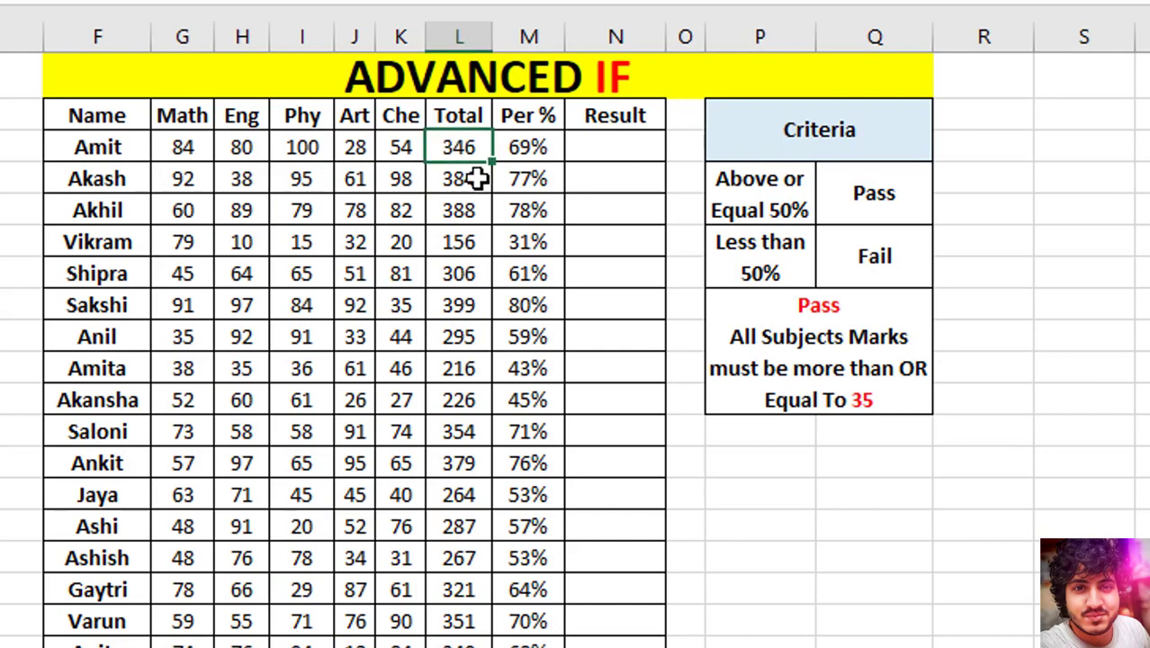
key("alt+equal")
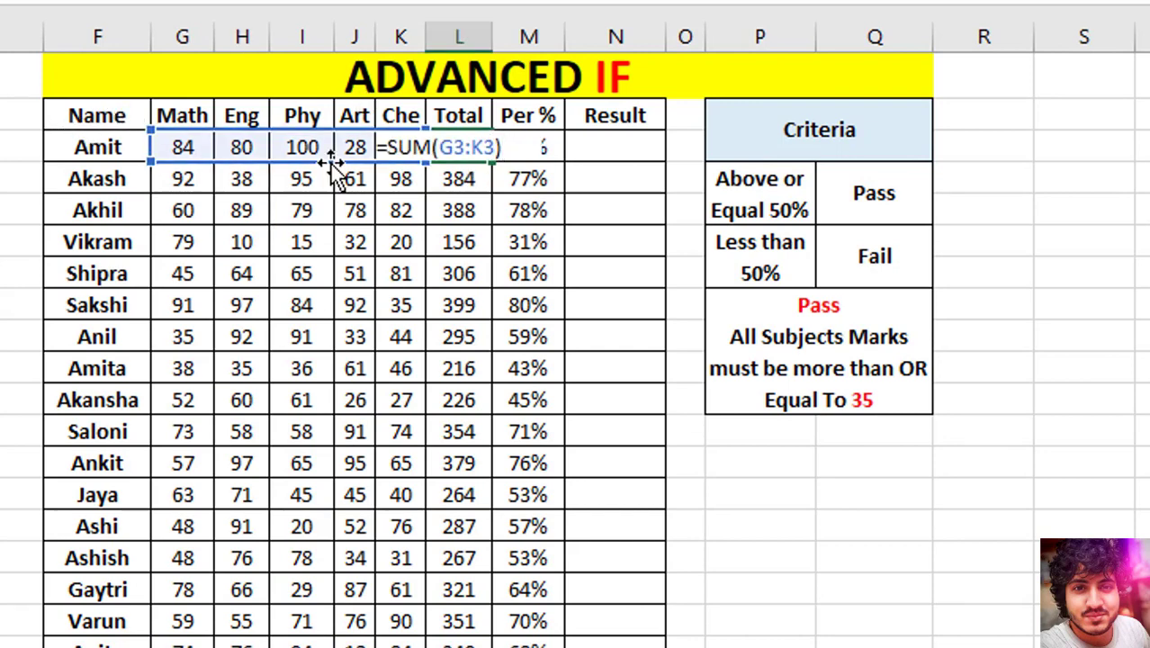
key("ctrl+Return")
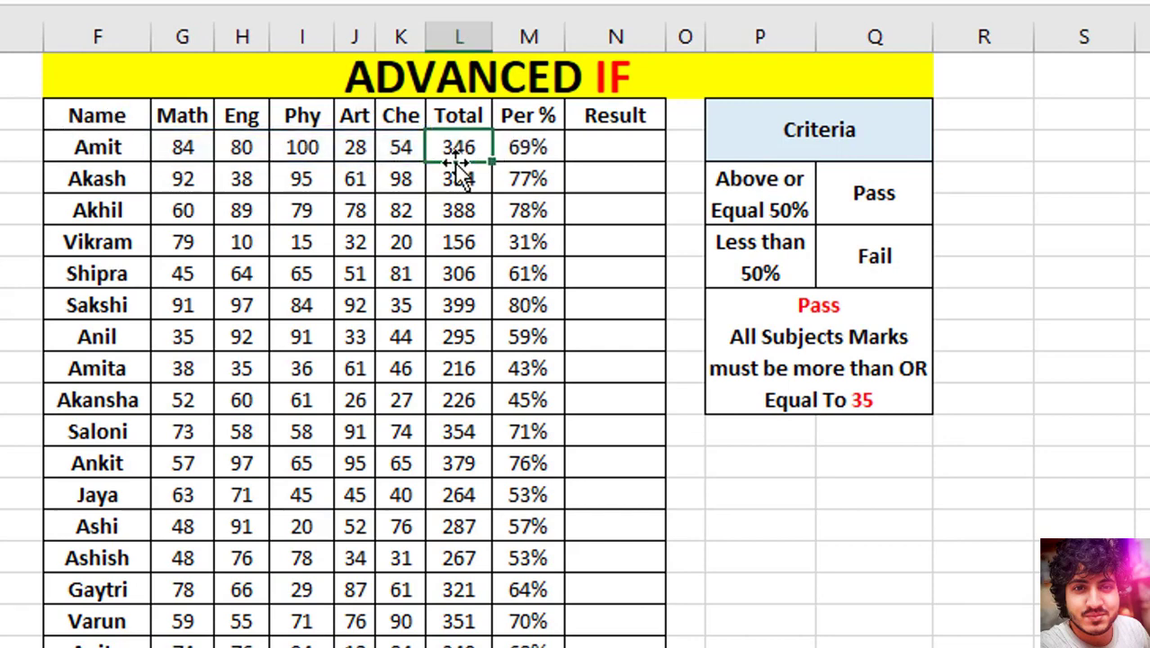
left_click(517, 149)
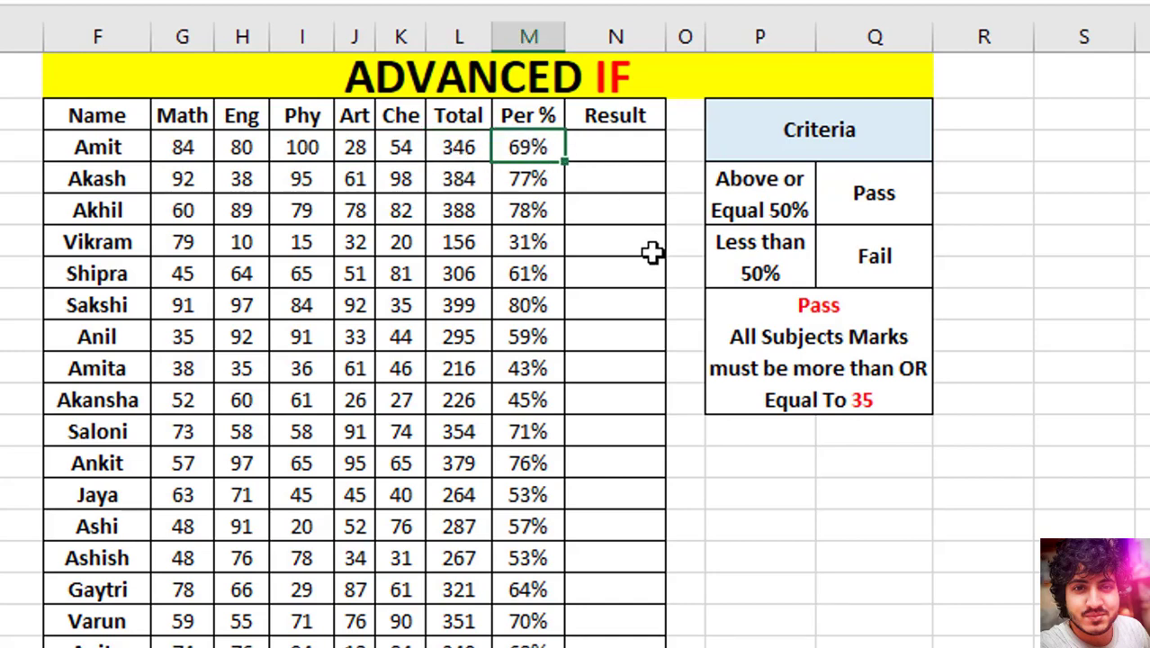
key("F2")
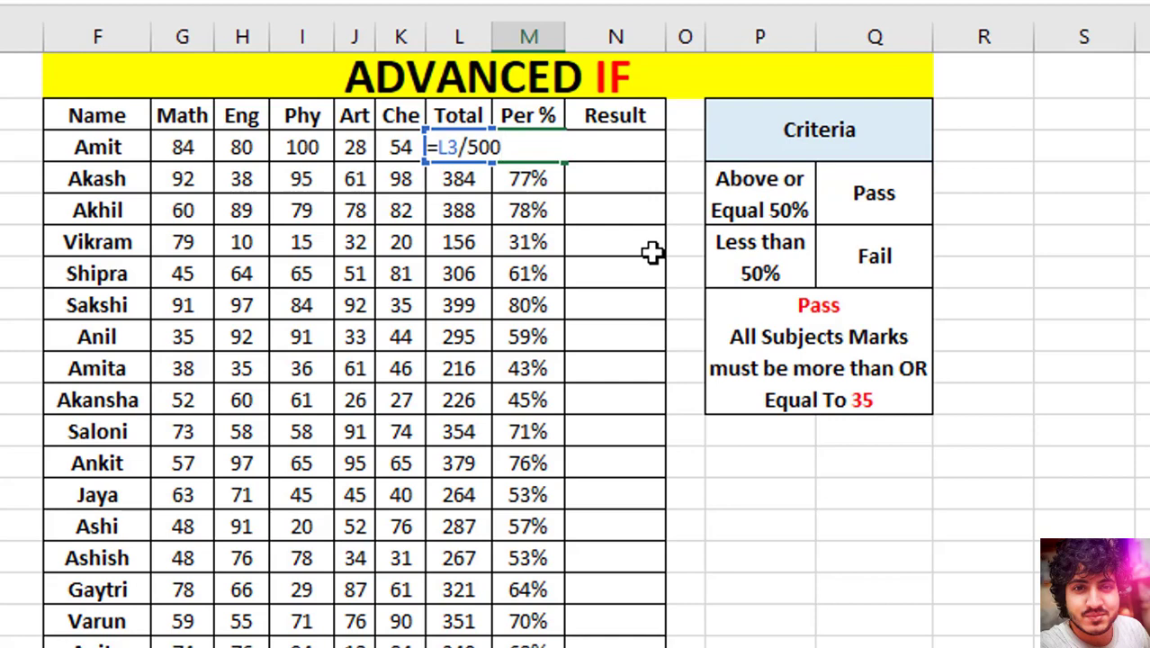
key("Escape")
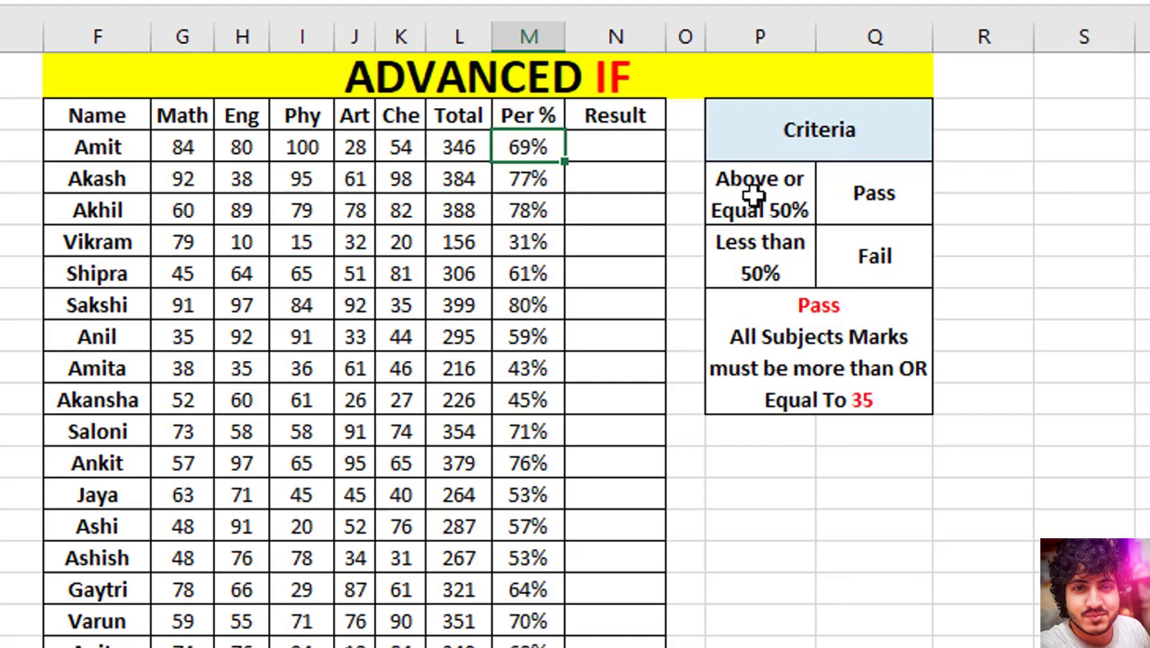
- Go over the Criteria box: pass needs at least 50% and every mark at least 35
left_click_drag(798, 144, 795, 368)
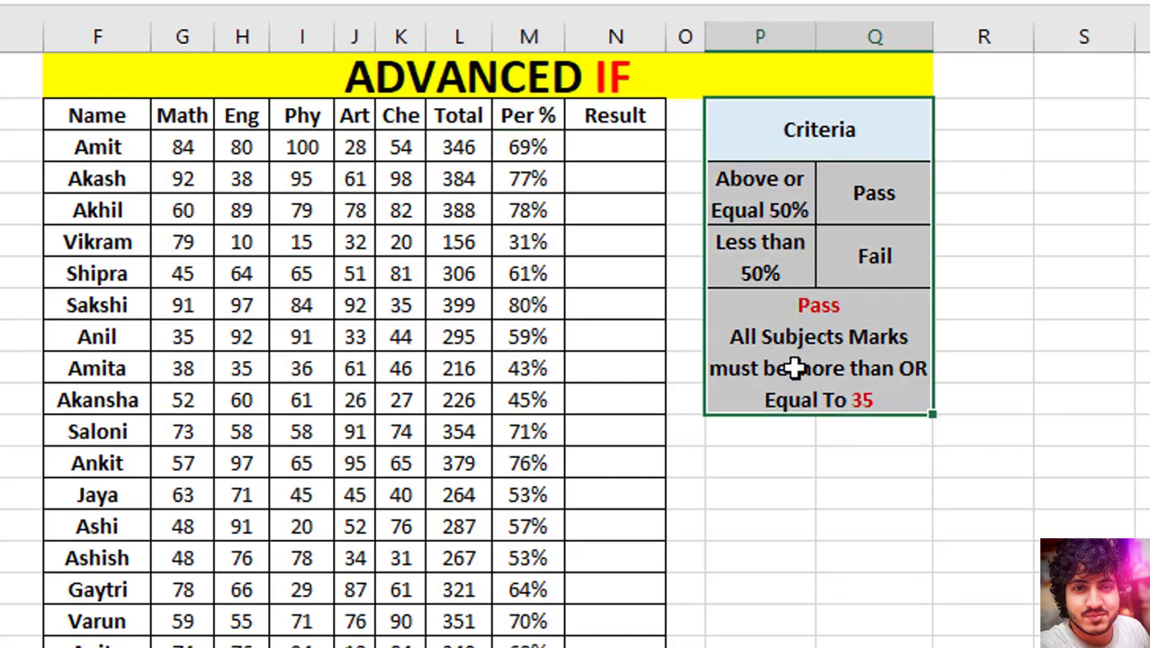
left_click(781, 220)
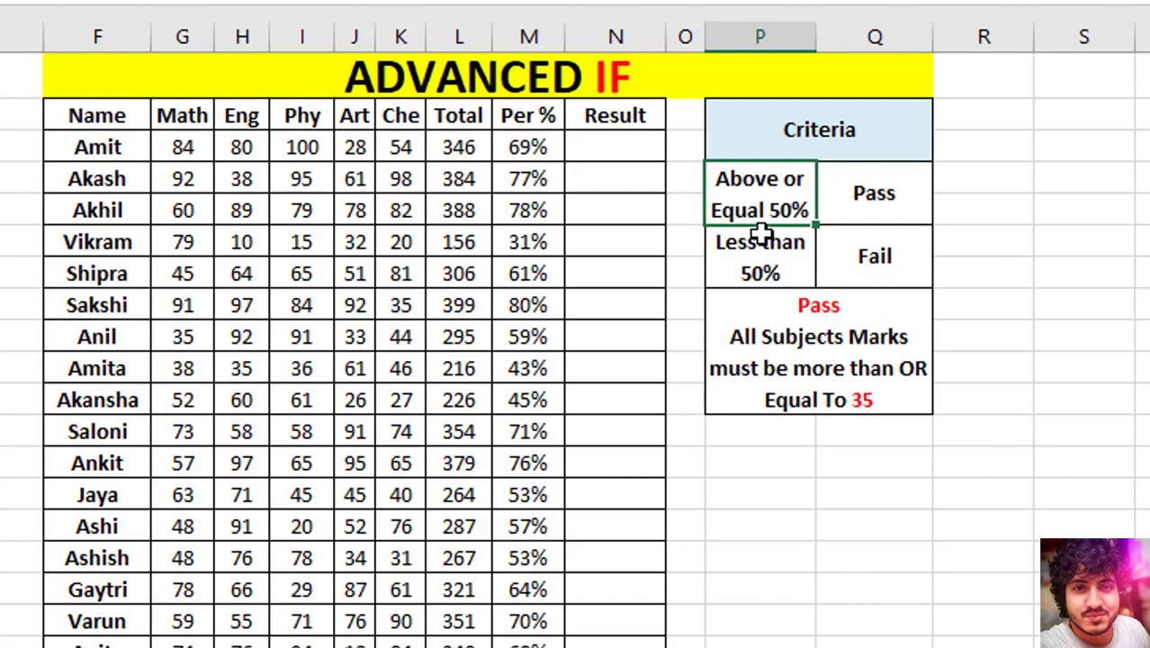
left_click(849, 257, "shift")
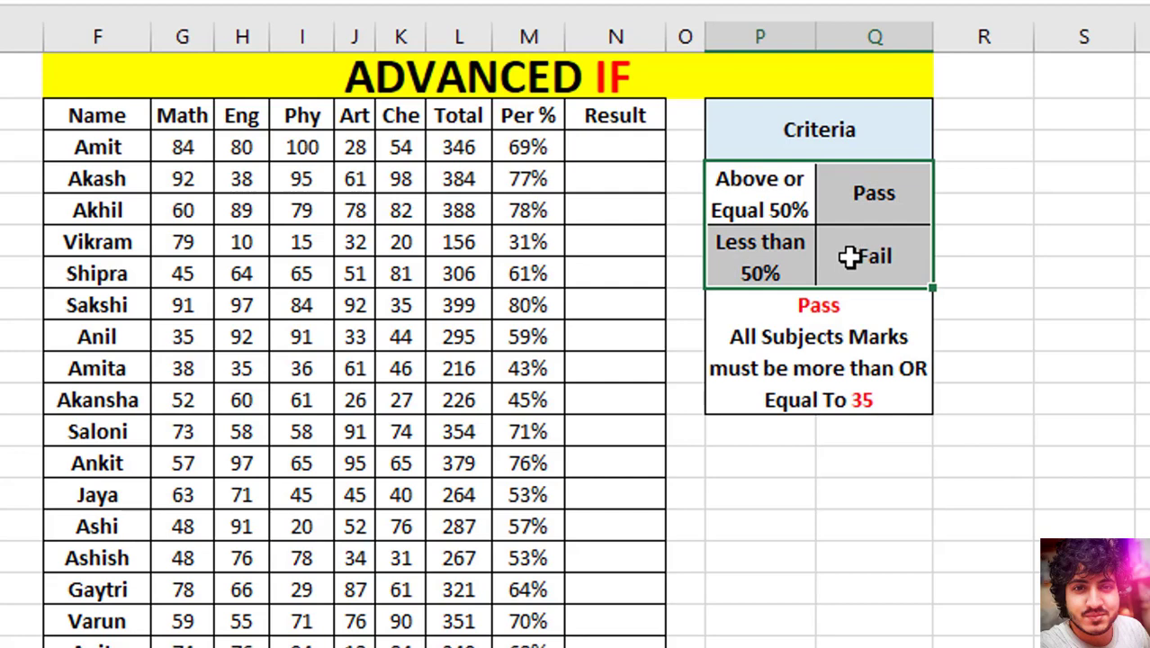
left_click(826, 326)
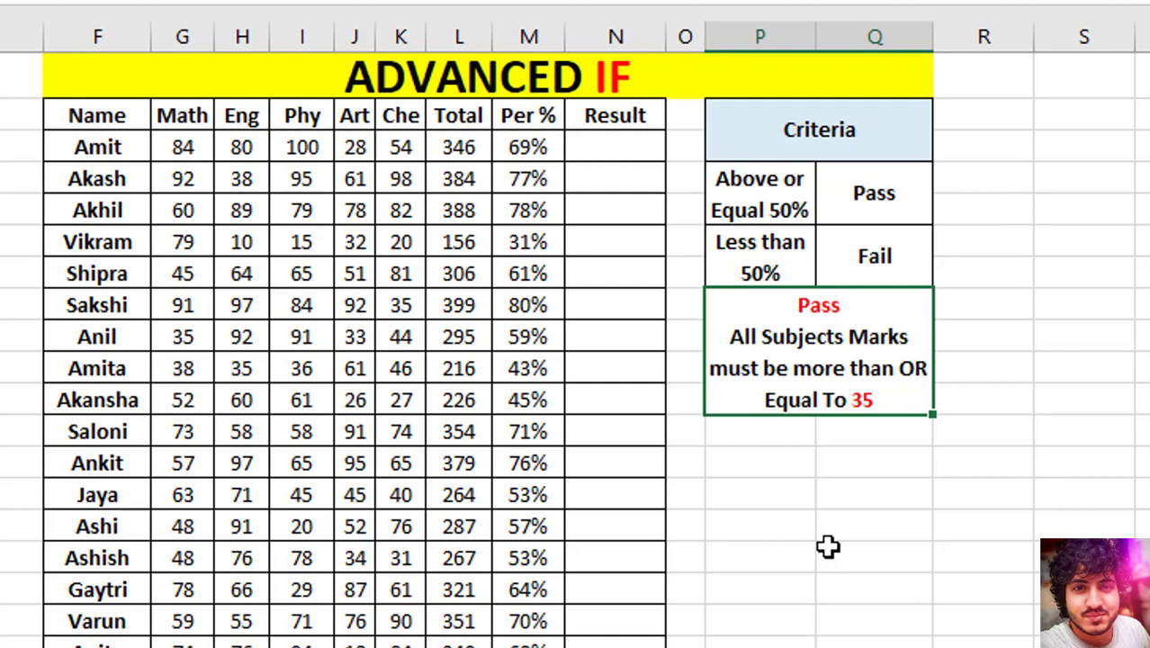
left_click(583, 171)
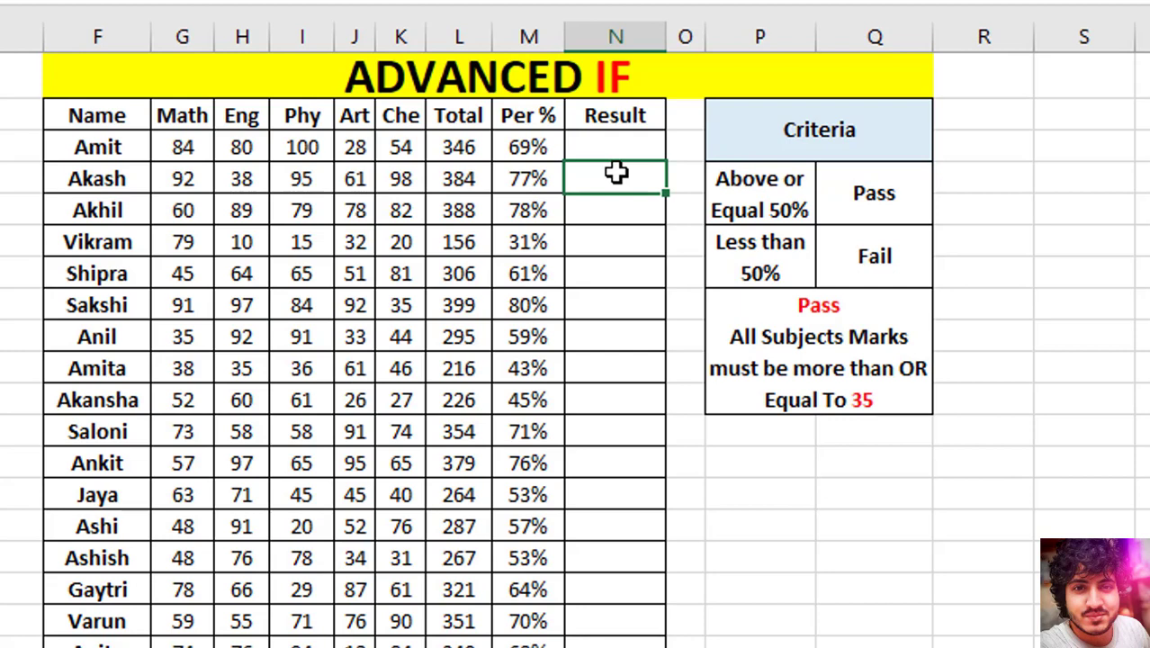
left_click_drag(726, 192, 846, 368)
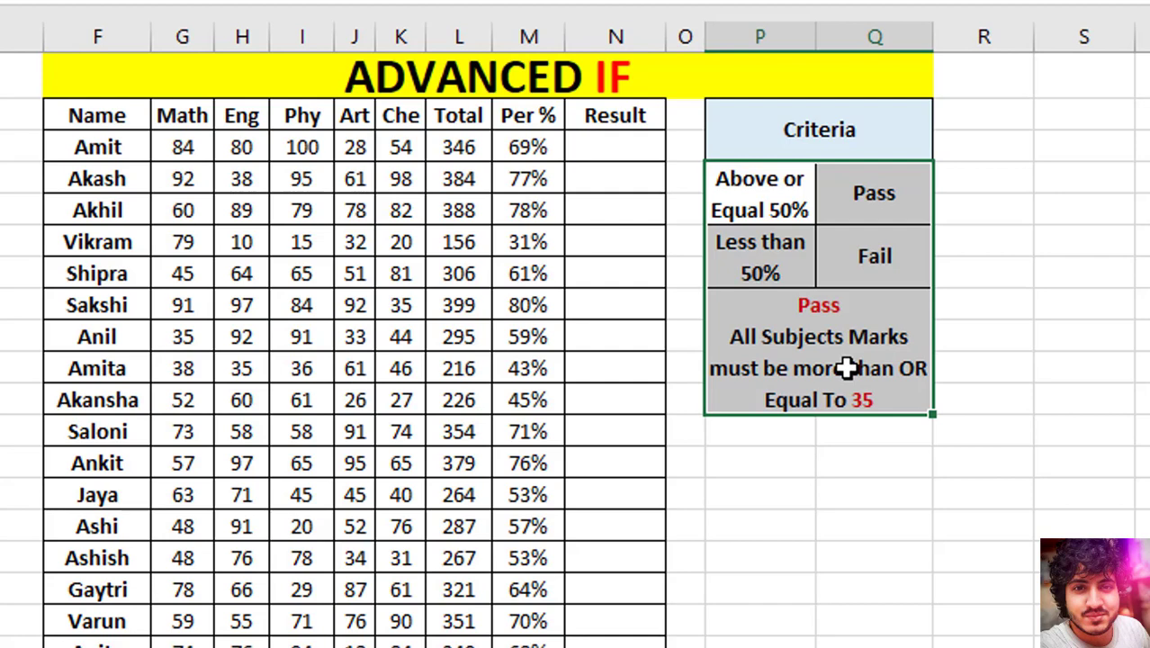
left_click_drag(783, 187, 833, 338)
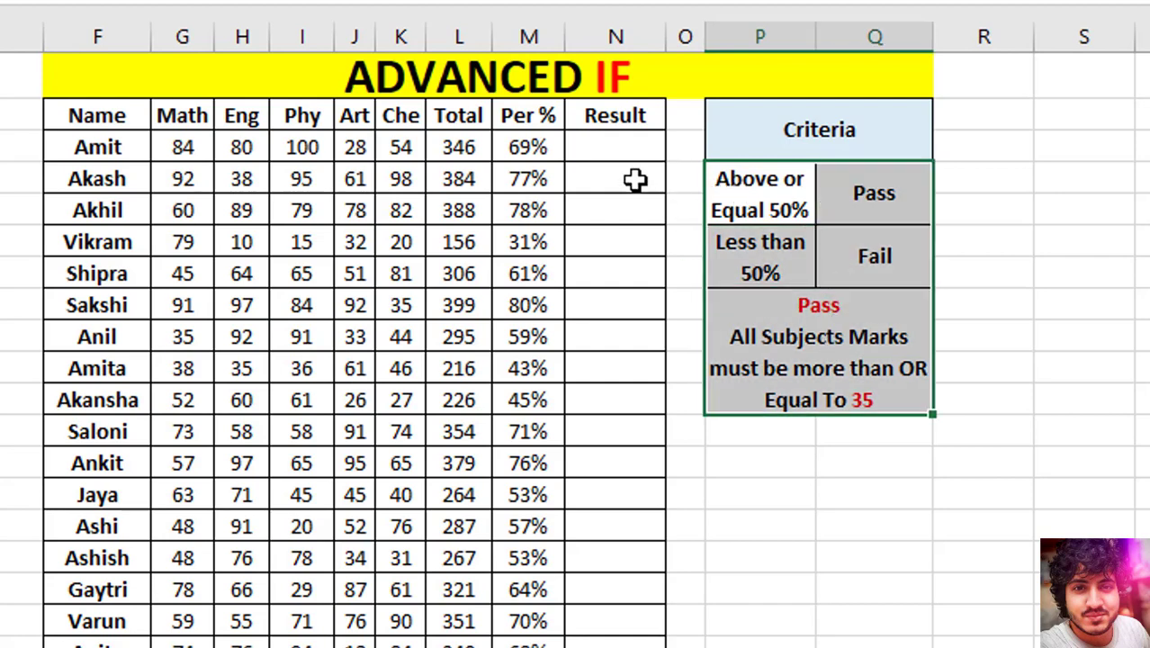
left_click(621, 154)
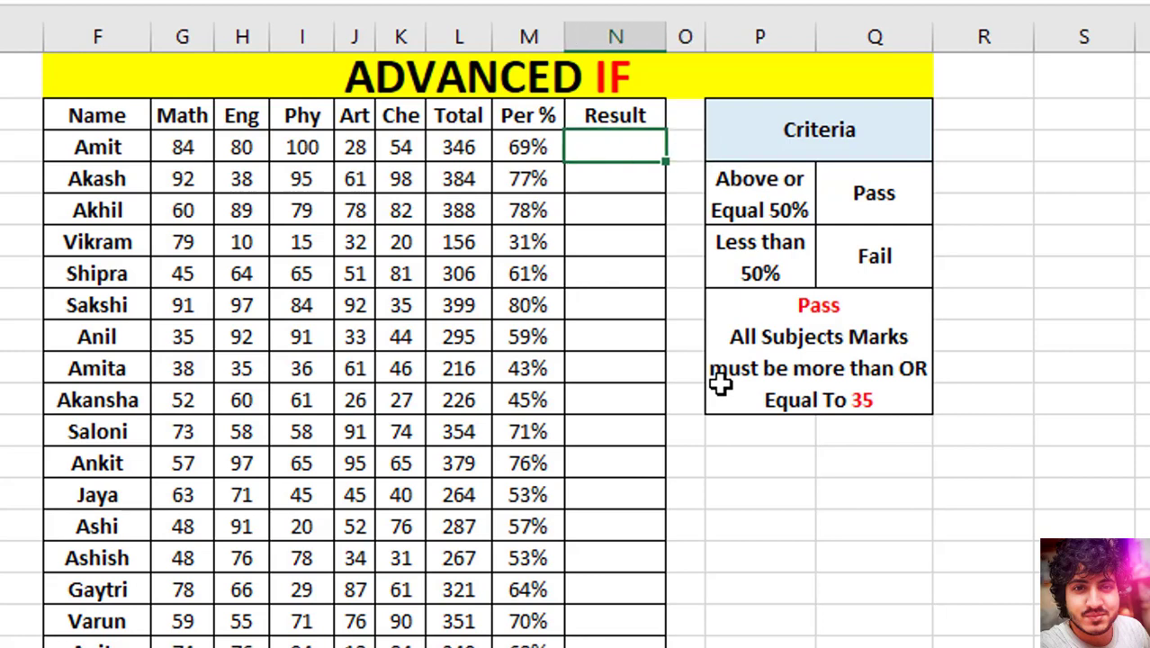
- Step across Amit's subject marks and back to his Result cell
key("Left")
key("Left")
key("Left")
key("Left")
key("Right")
key("Right")
key("Right")
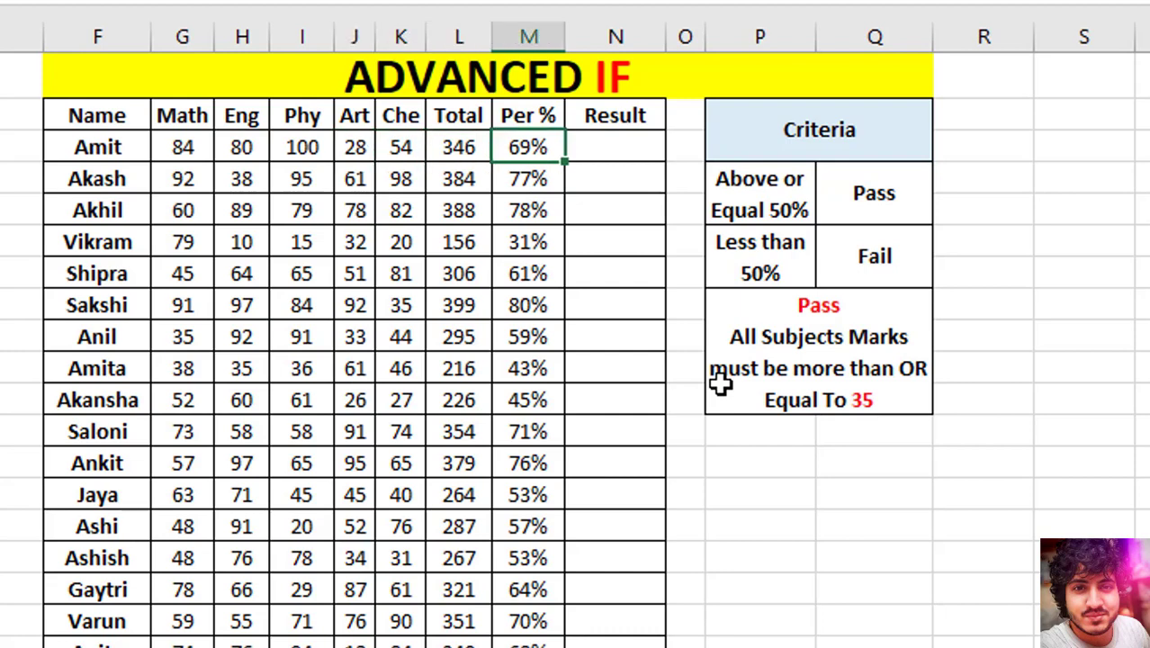
key("Right")
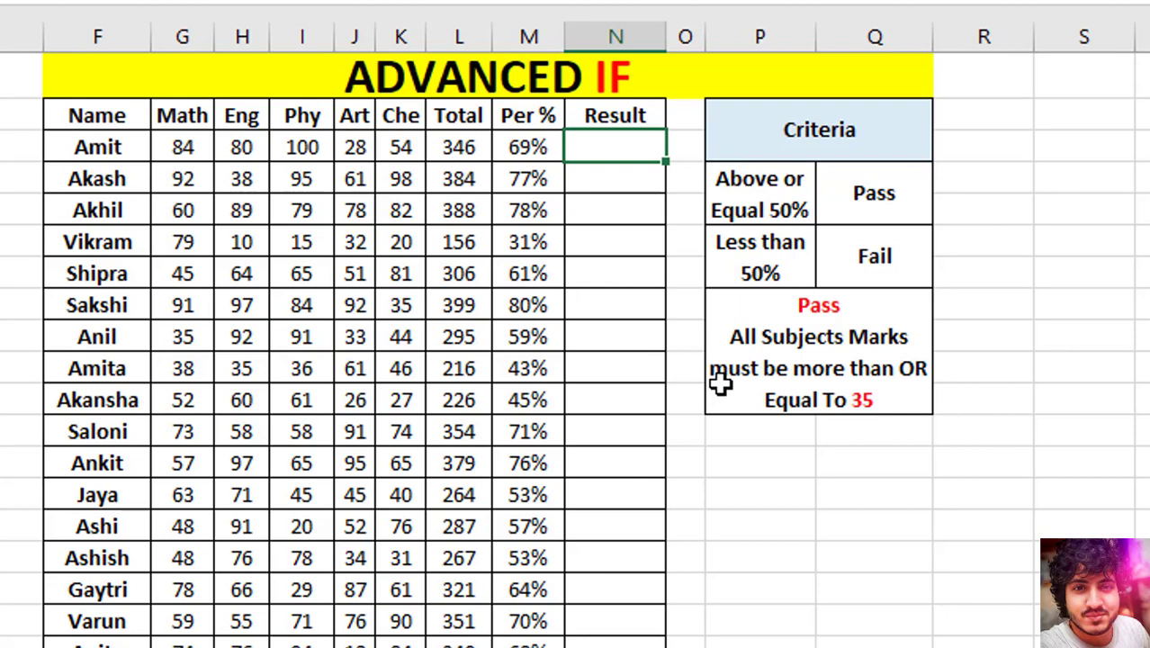
key("Left")
key("Left")
key("Left")
key("Left")
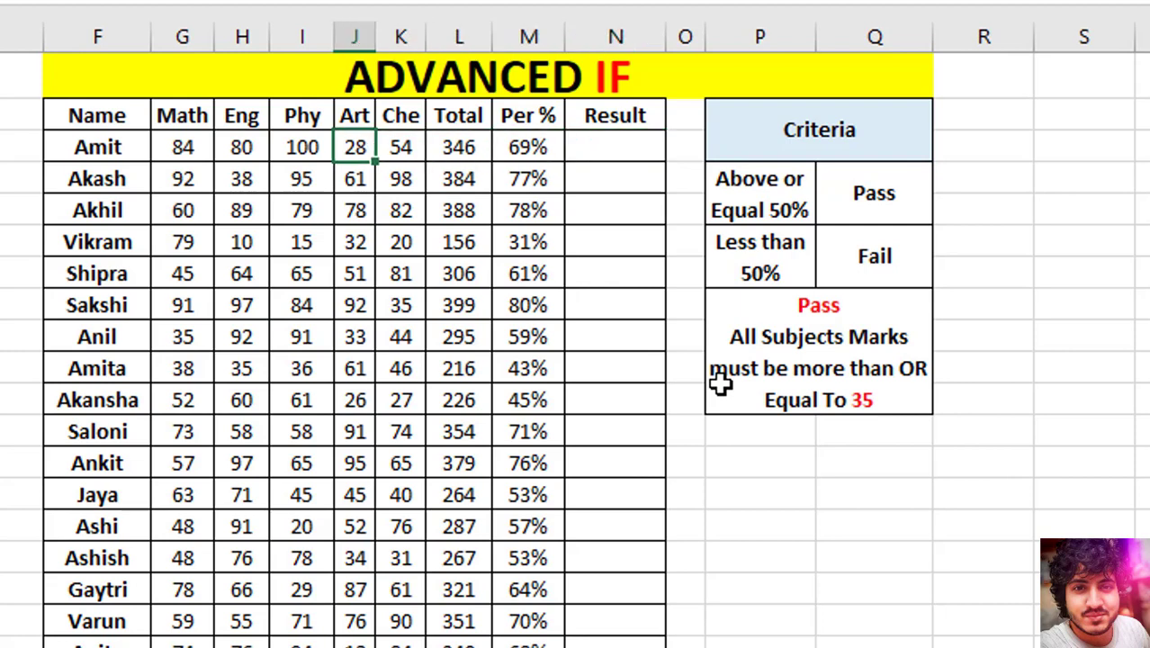
key("Left")
key("Left")
key("Left")
key("Right")
key("Right")
key("Right")
key("Right")
key("Right")
key("Right")
key("Right")
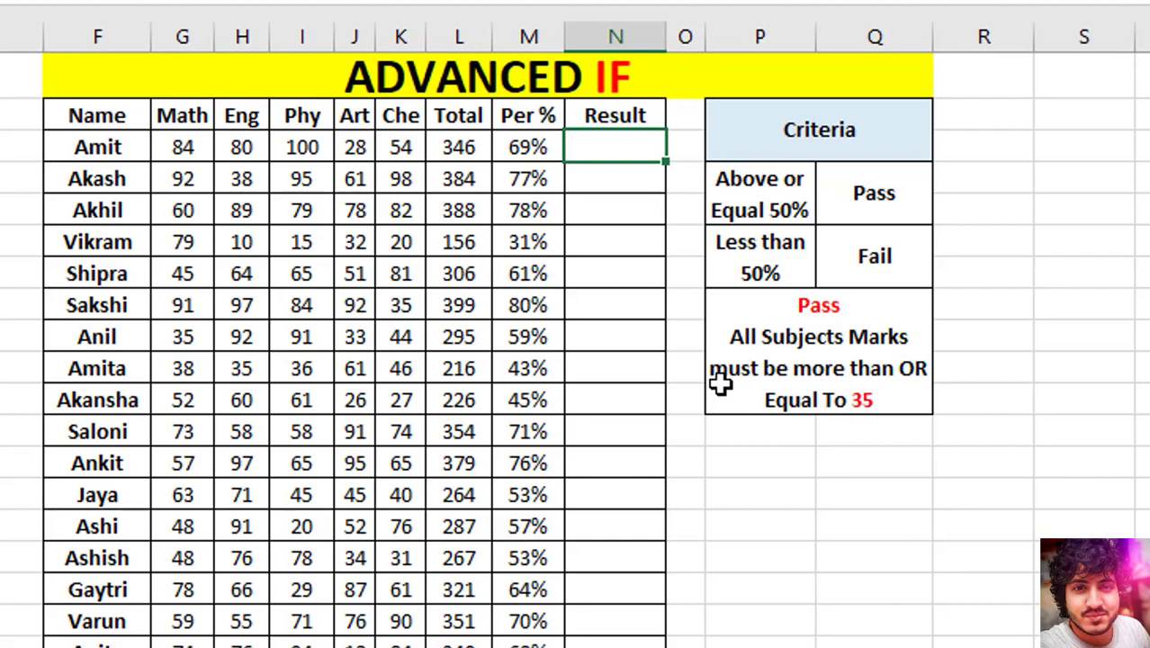
- Enter sample numbers 25, 58 and 89 in an empty column left of the table
key("Left")
key("Left")
key("Left")
key("Left")
key("Left")
key("Left")
key("Left")
key("Left")
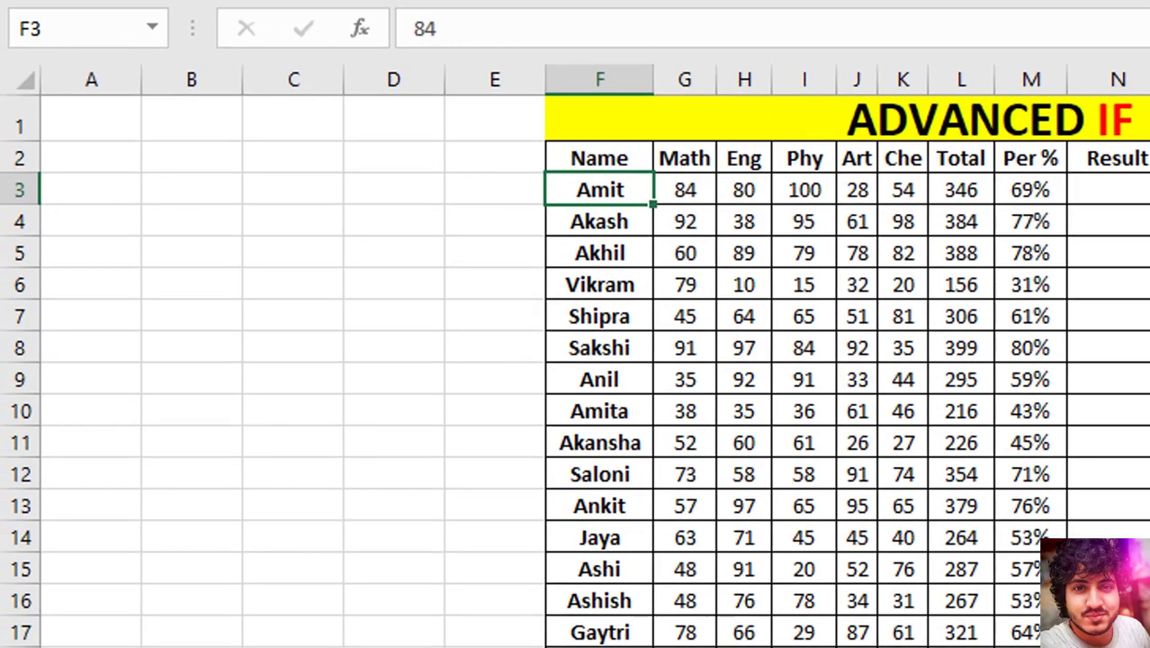
key("Left")
key("Left")
type("25")
key("Return")
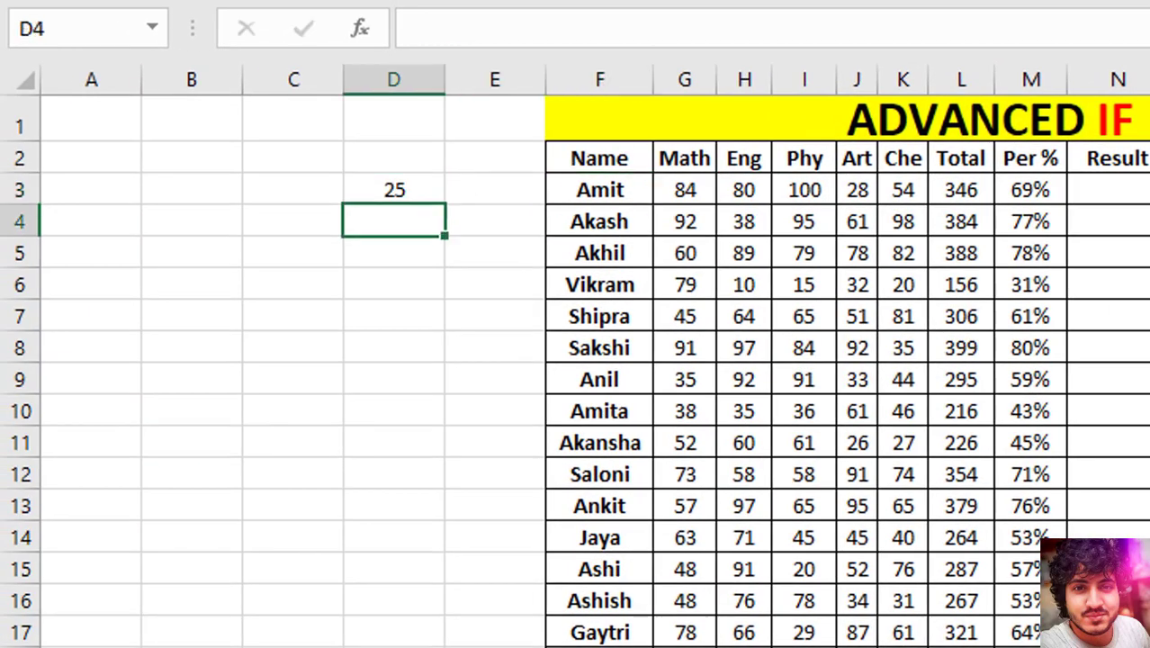
type("58")
key("Return")
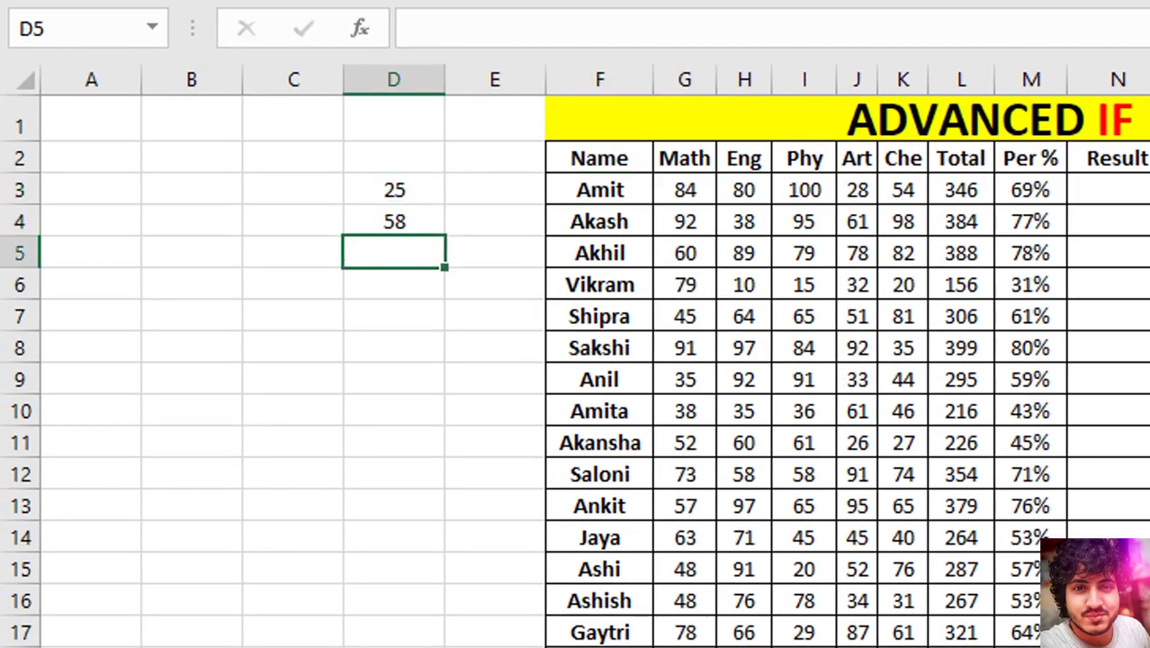
type("89")
key("Return")
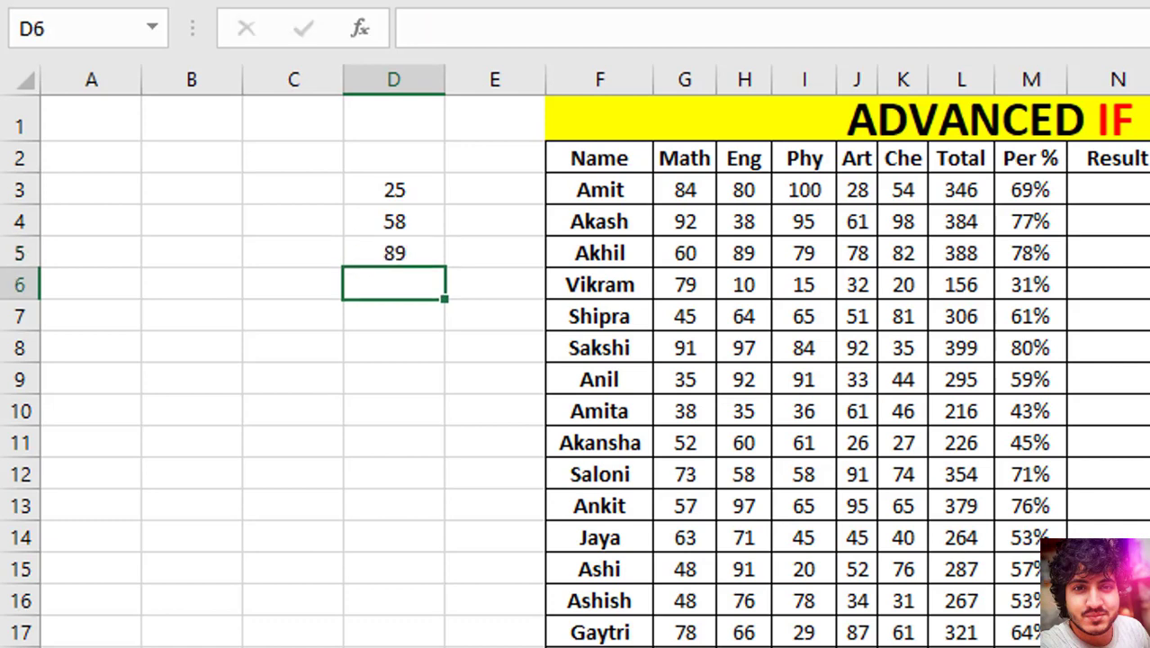
- Enter =MIN(D3:D5) in D7 below the three sample numbers
left_click_drag(419, 189, 414, 254)
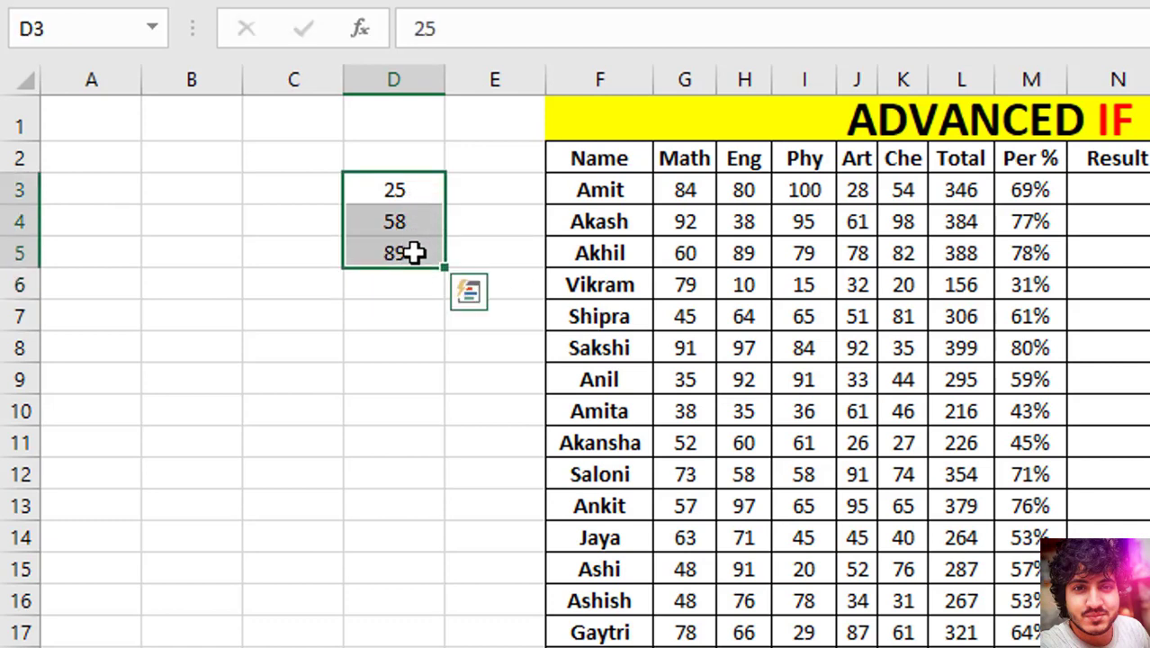
left_click_drag(399, 194, 411, 252)
left_click(401, 225)
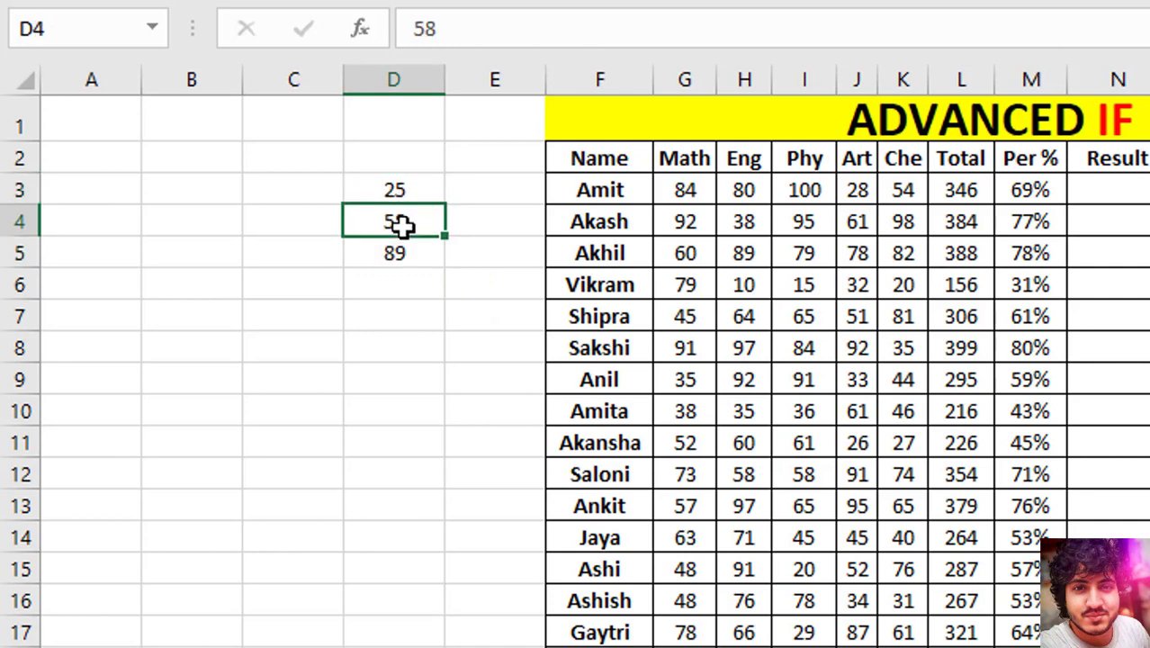
left_click_drag(410, 183, 403, 252)
left_click(398, 308)
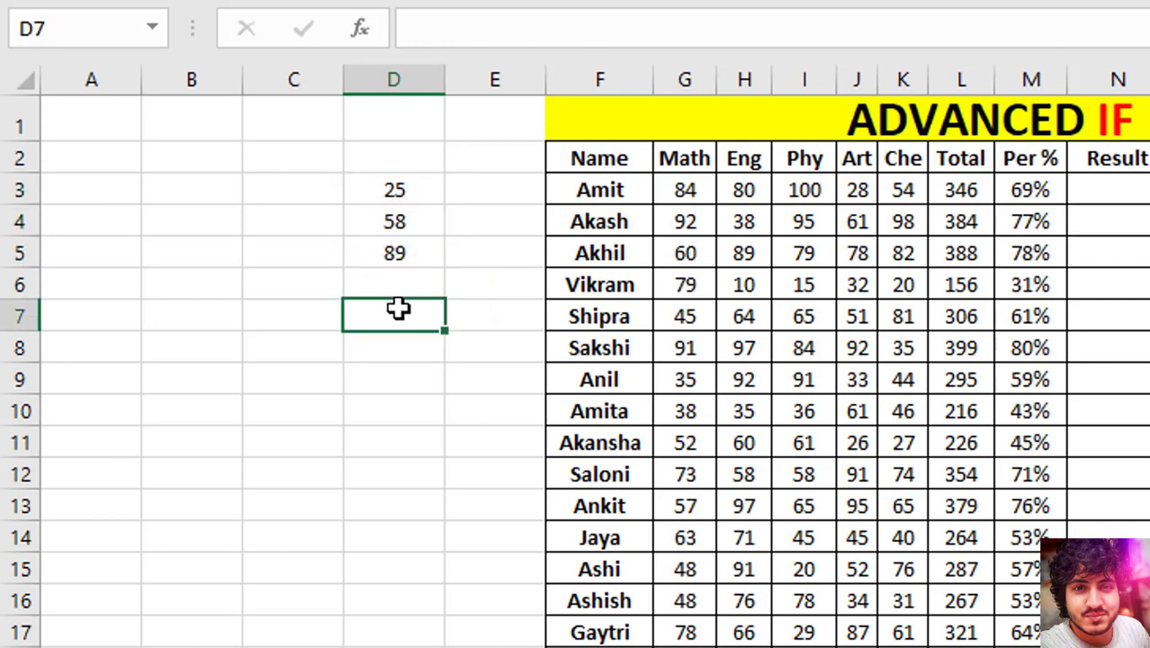
type("=")
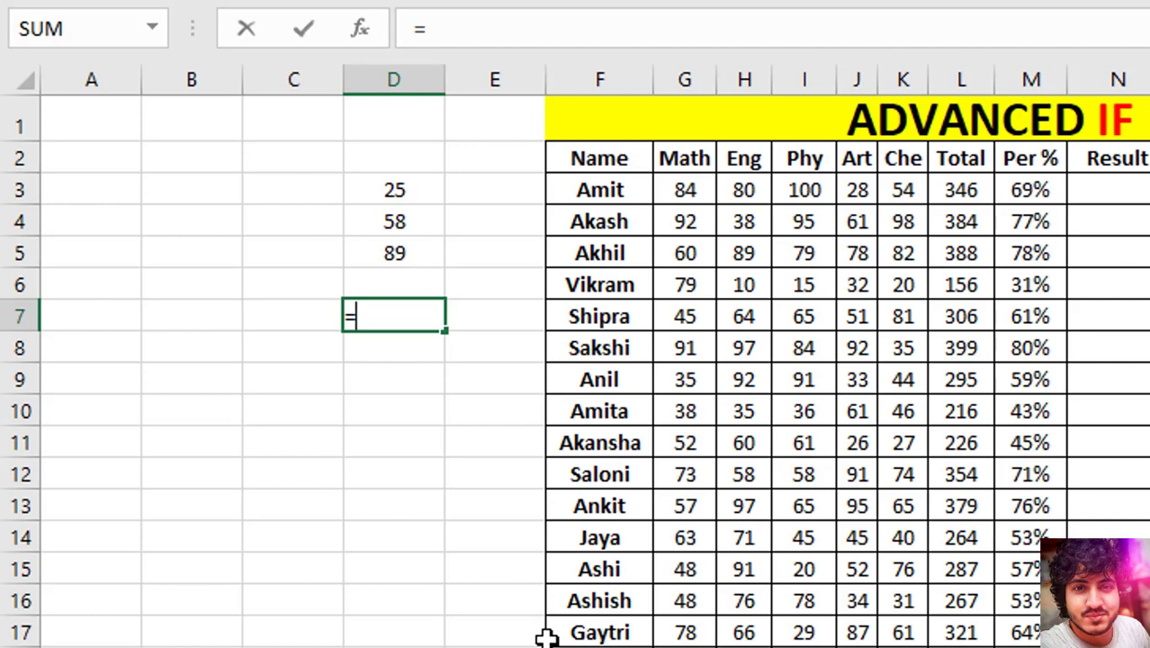
type("MIN(")
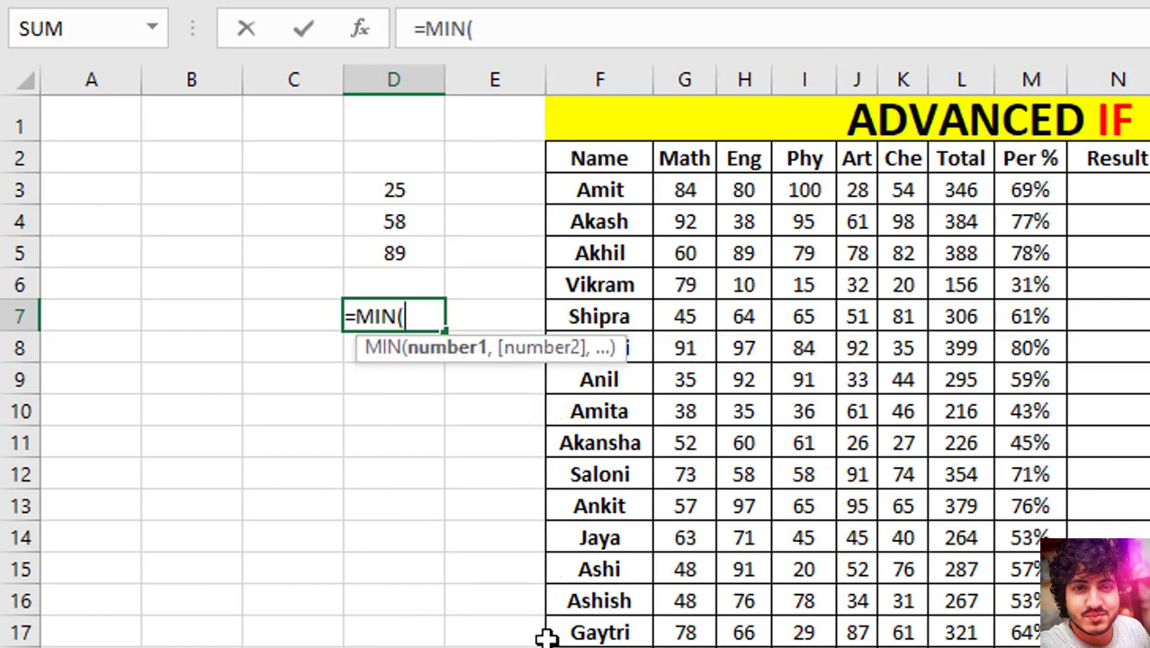
left_click_drag(413, 190, 412, 242)
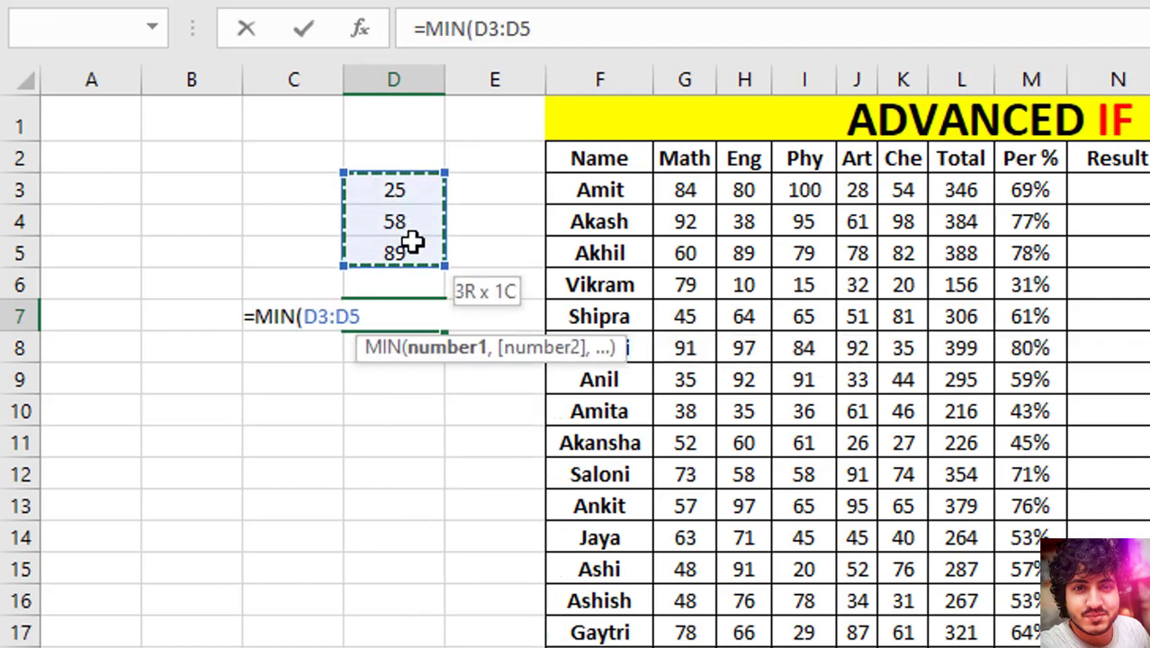
type(")")
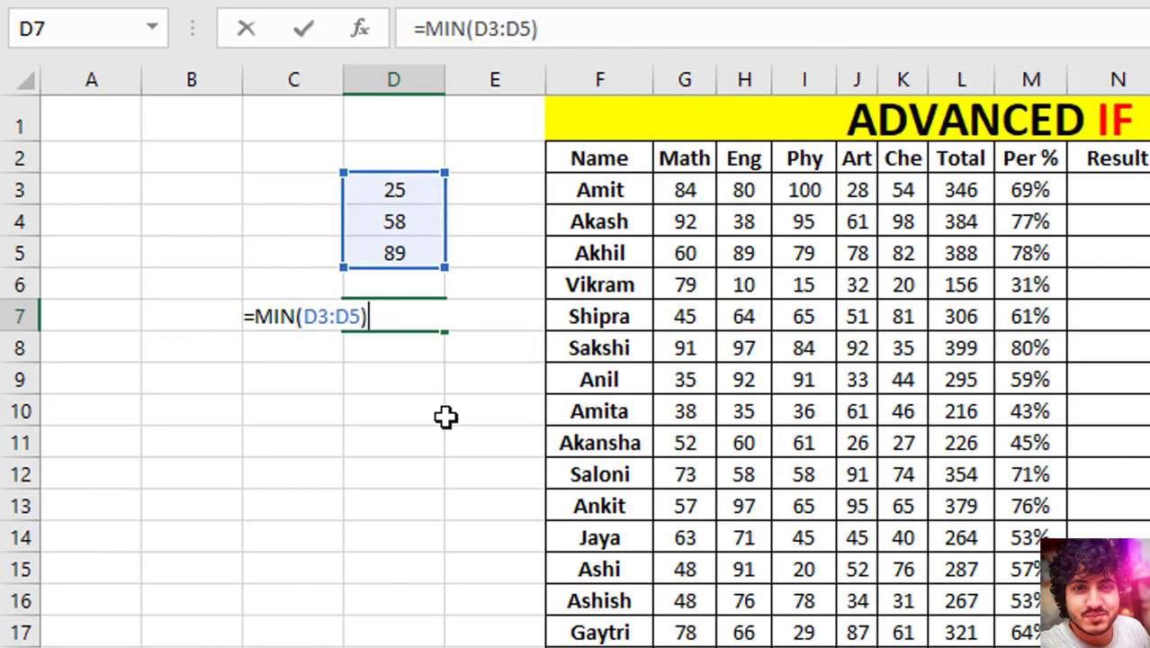
key("Return")
left_click(400, 317)
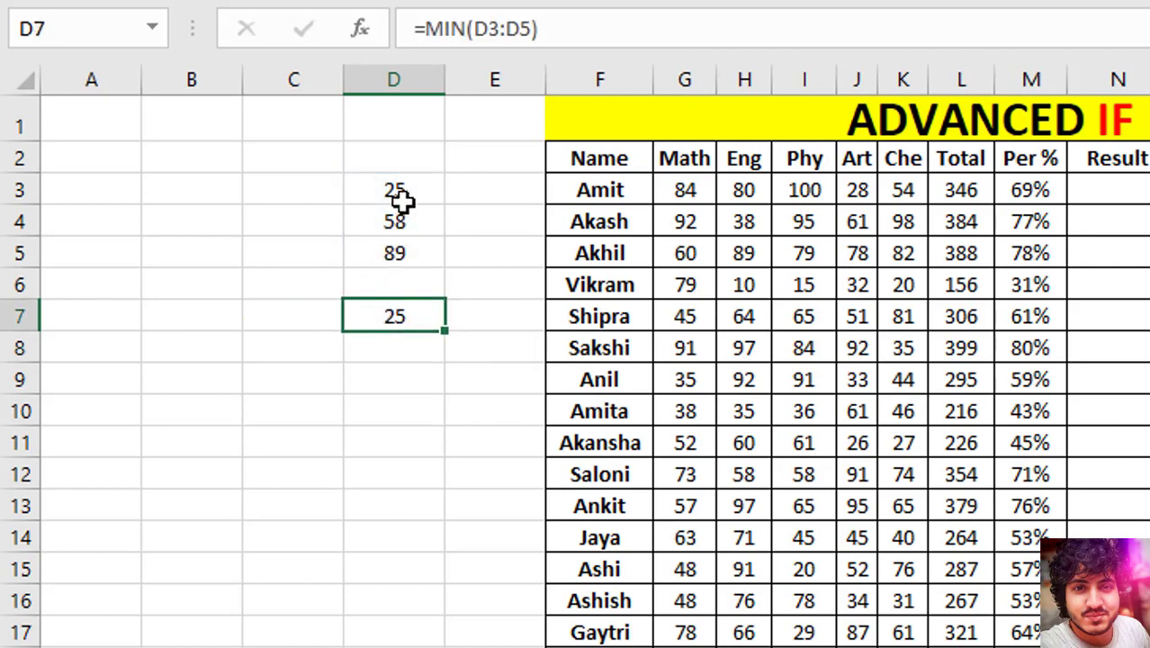
- Change D3 from 25 to 35 so D7's minimum updates to 35
left_click(401, 202)
type("35")
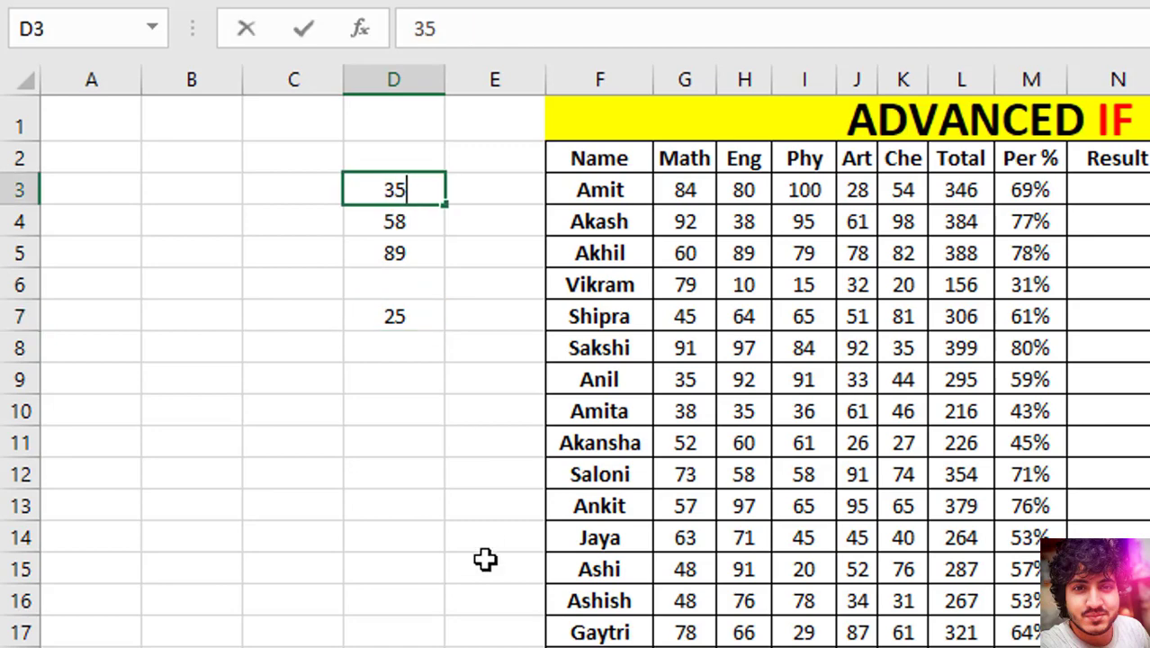
key("Return")
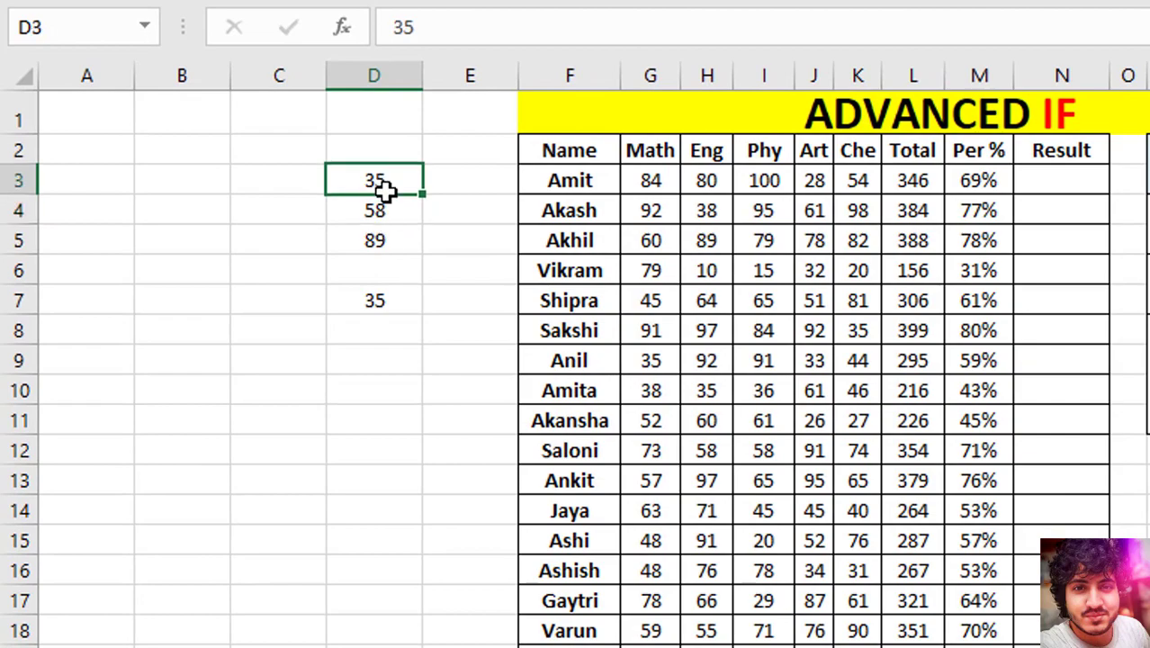
left_click_drag(380, 189, 385, 232)
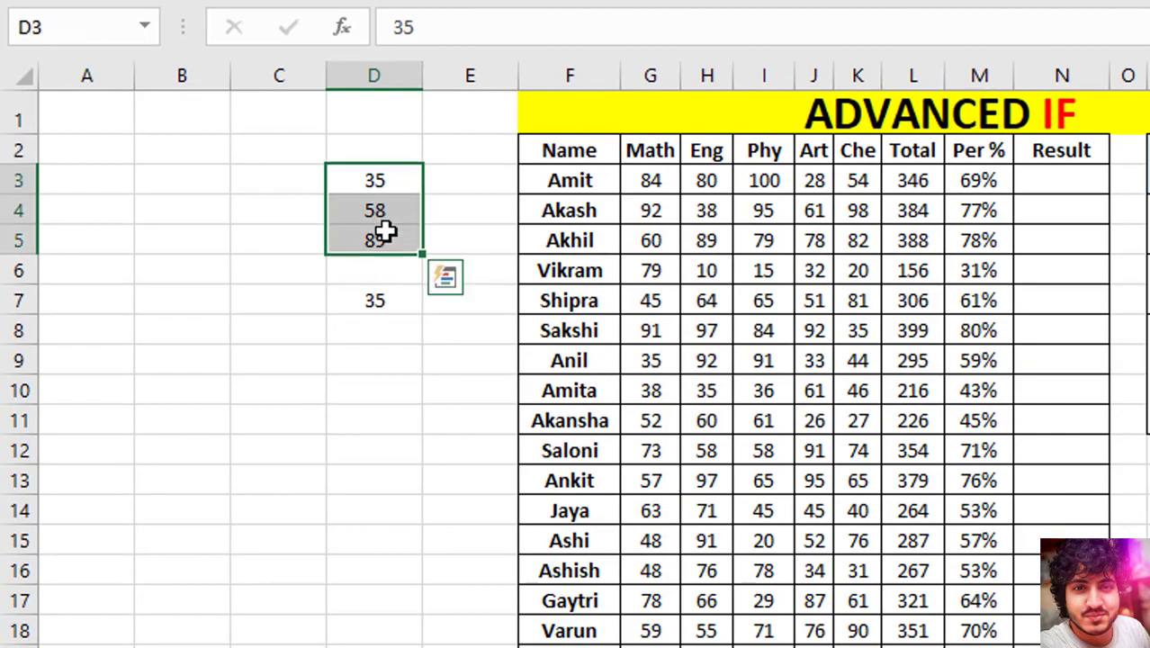
left_click(1044, 189)
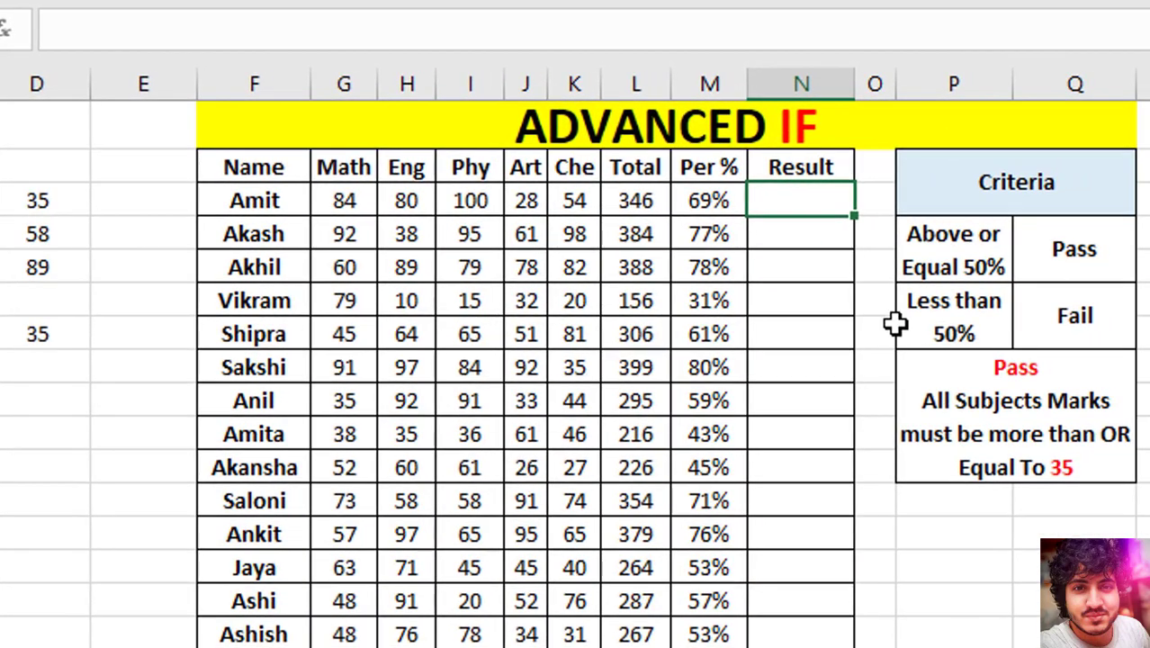
- Enter =MIN(G3:K3) in Amit's Result cell N3 and fill it down the column
type("=MIN(G3")
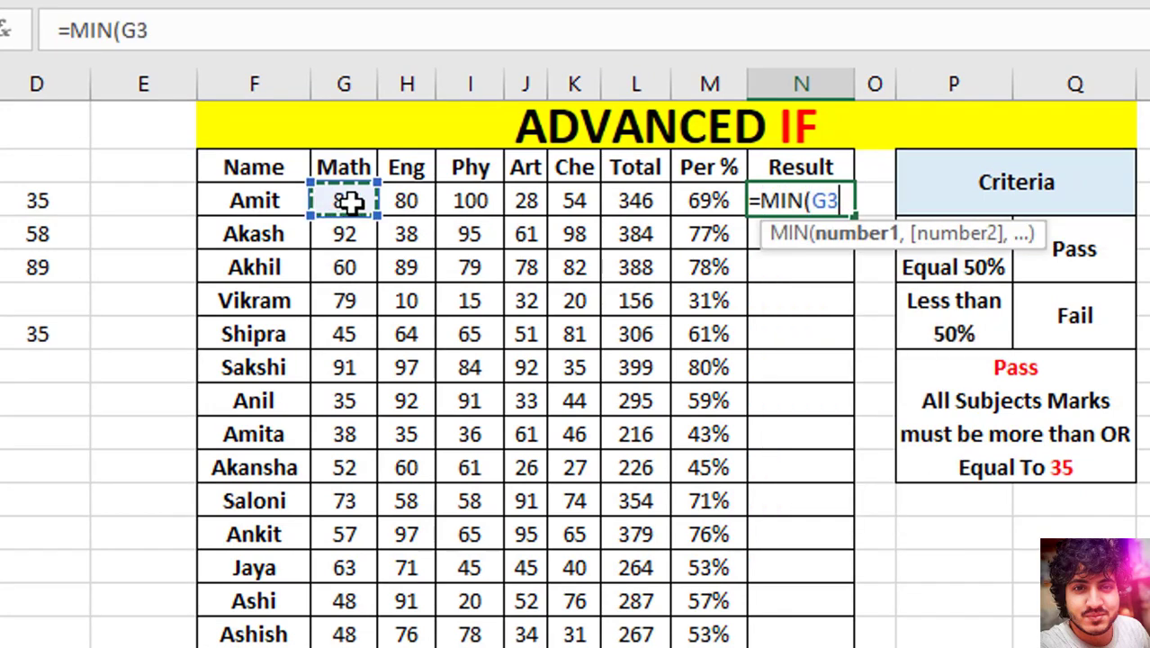
left_click_drag(345, 199, 571, 205)
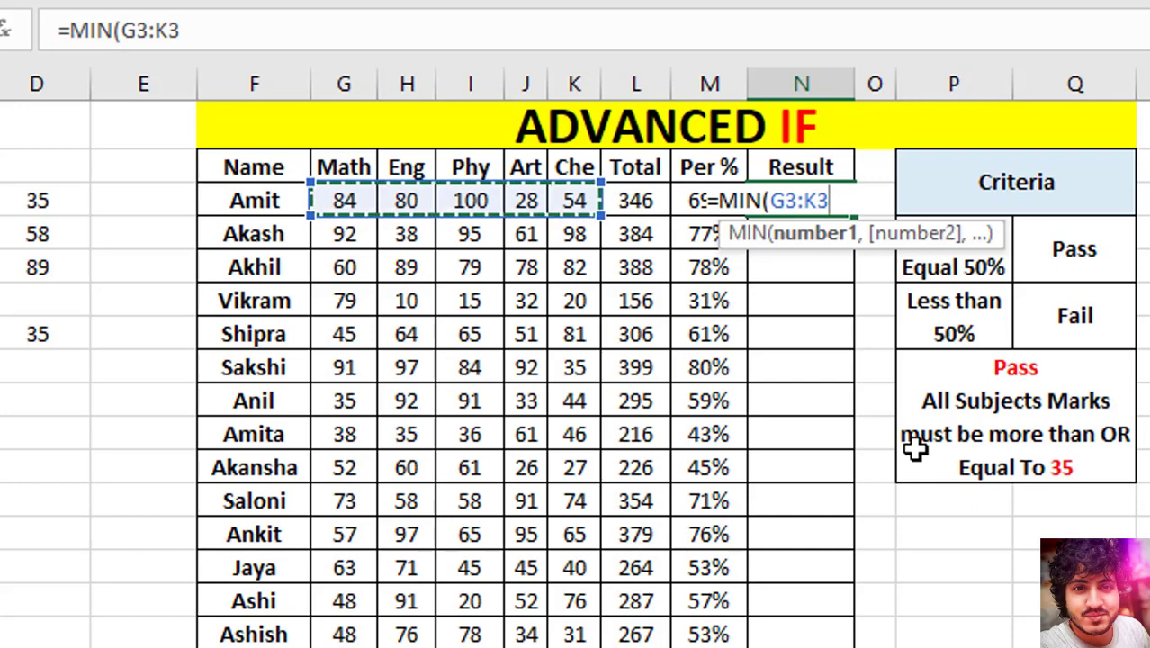
key("Return")
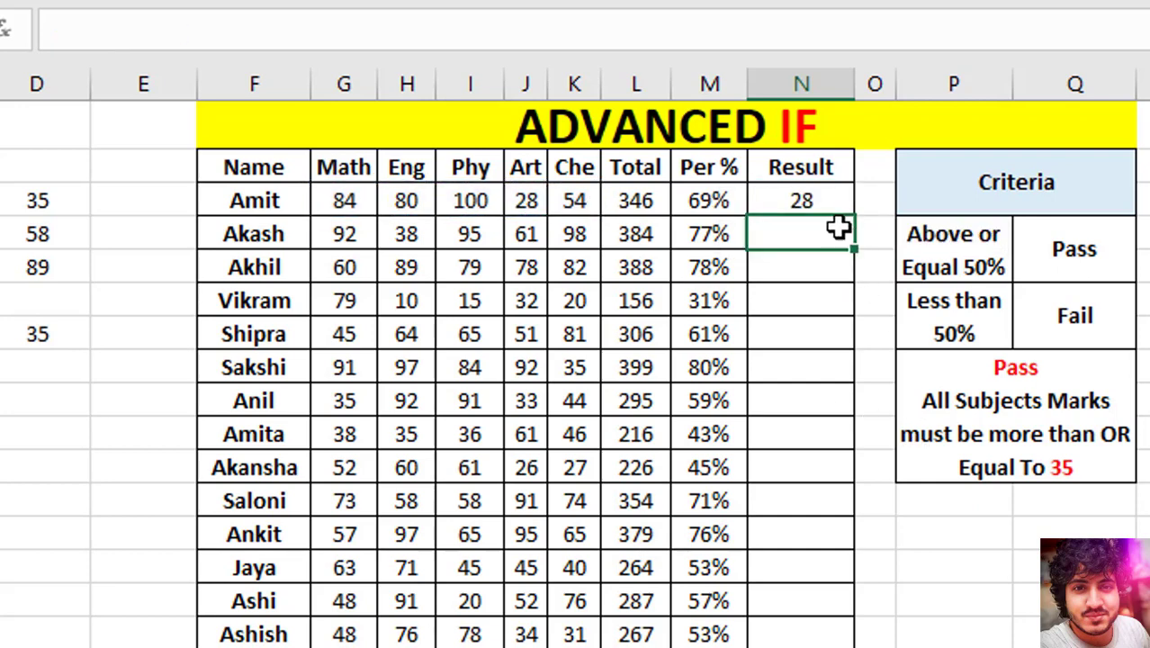
left_click(815, 198)
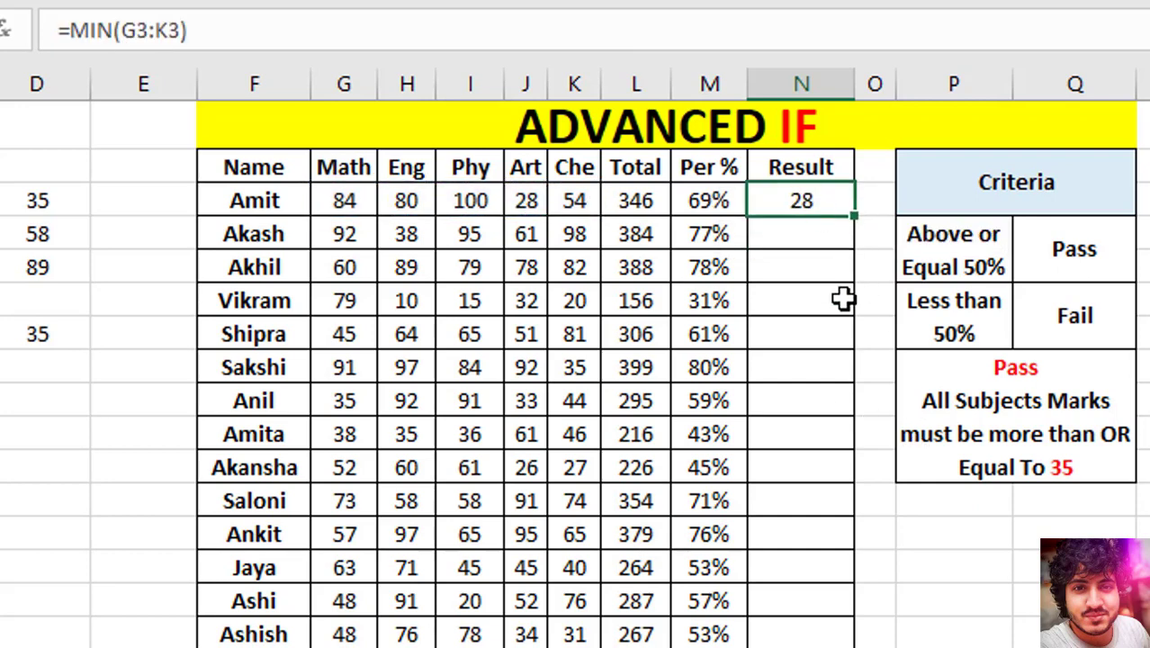
double_click(853, 217)
- Scroll through the filled Result column, checking the copied MIN formula in row 26
left_click(825, 202)
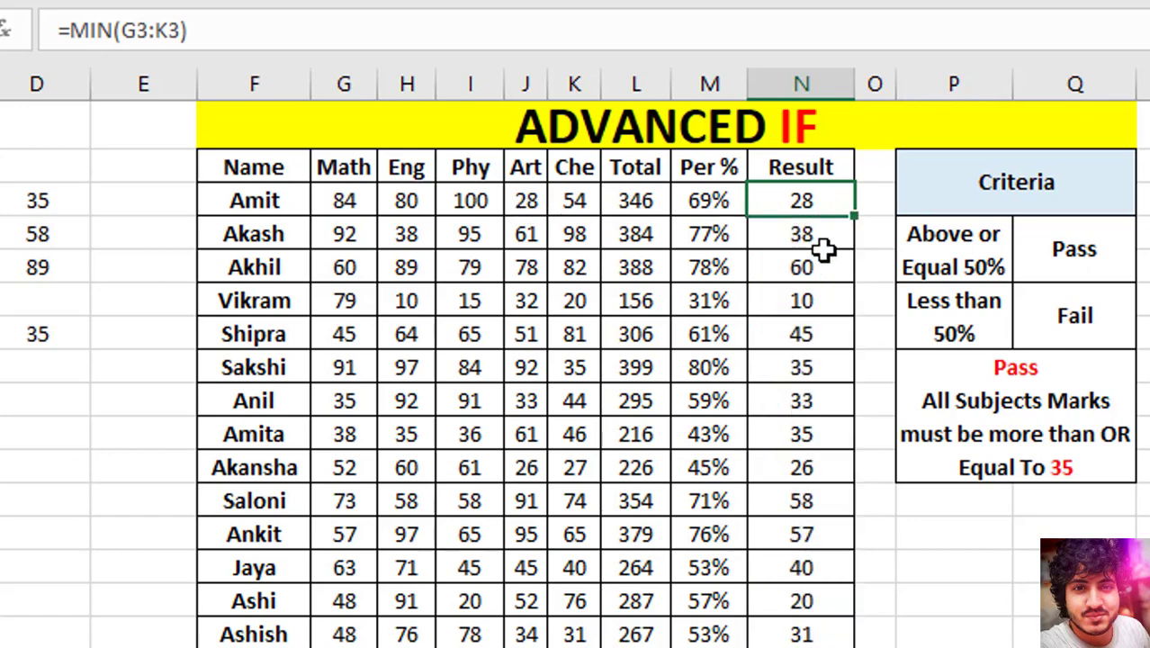
left_click_drag(825, 251, 794, 641)
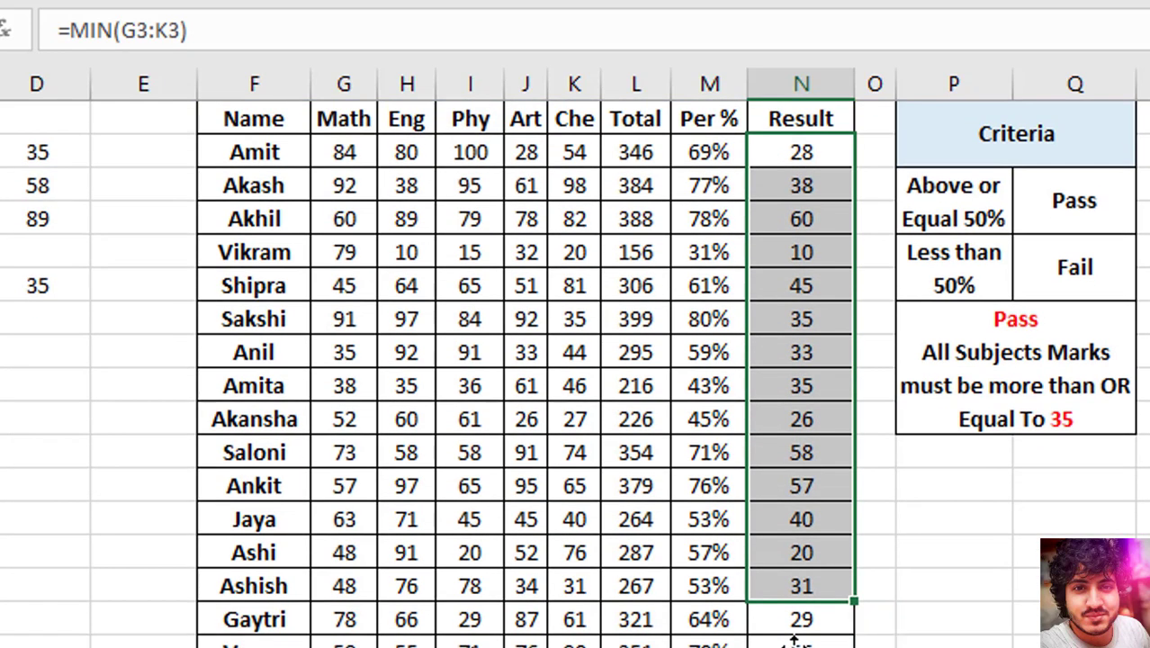
scroll(794, 641, "down", 3)
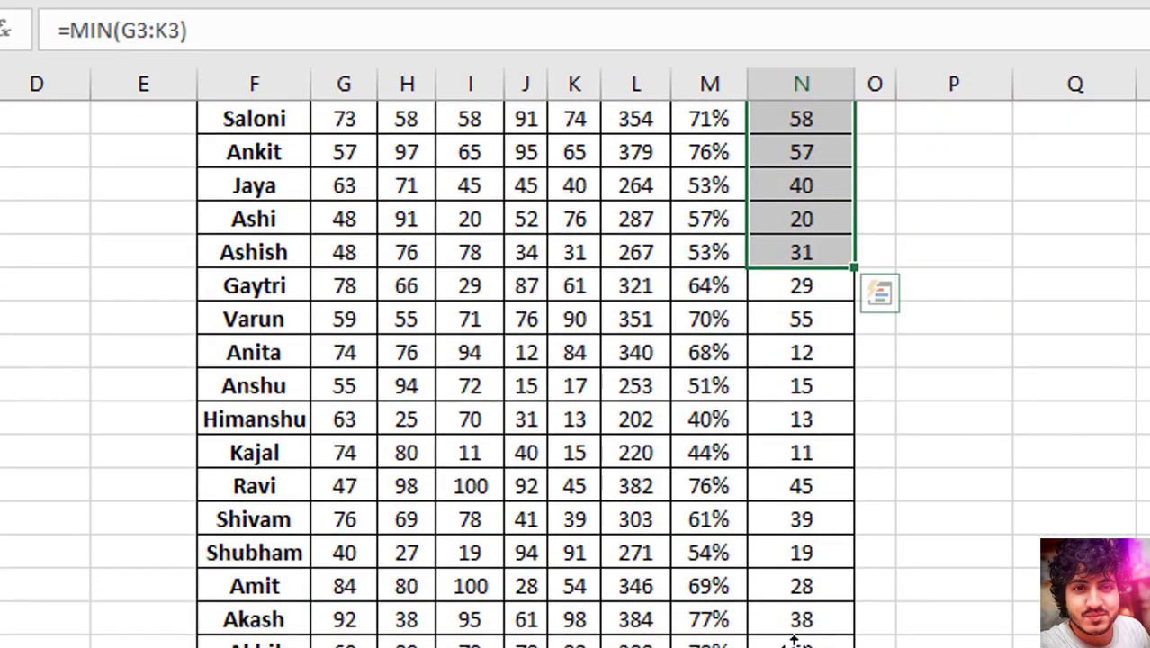
scroll(794, 635, "down", 2)
scroll(793, 634, "down", 2)
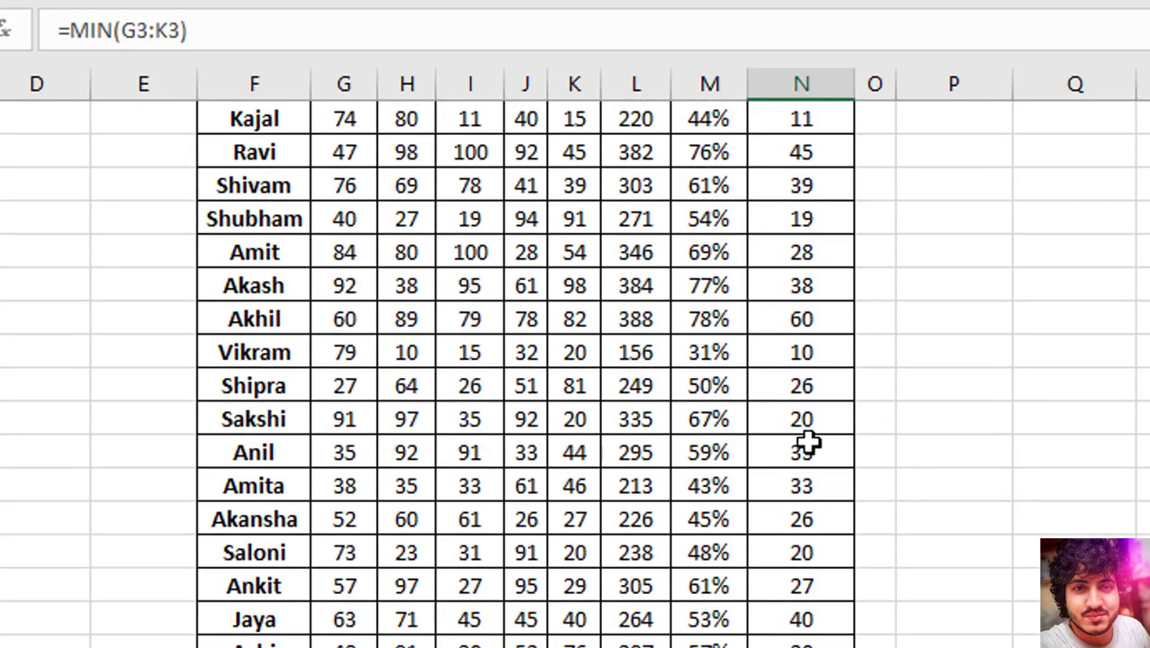
left_click_drag(338, 254, 576, 252)
left_click(526, 252)
left_click(777, 259)
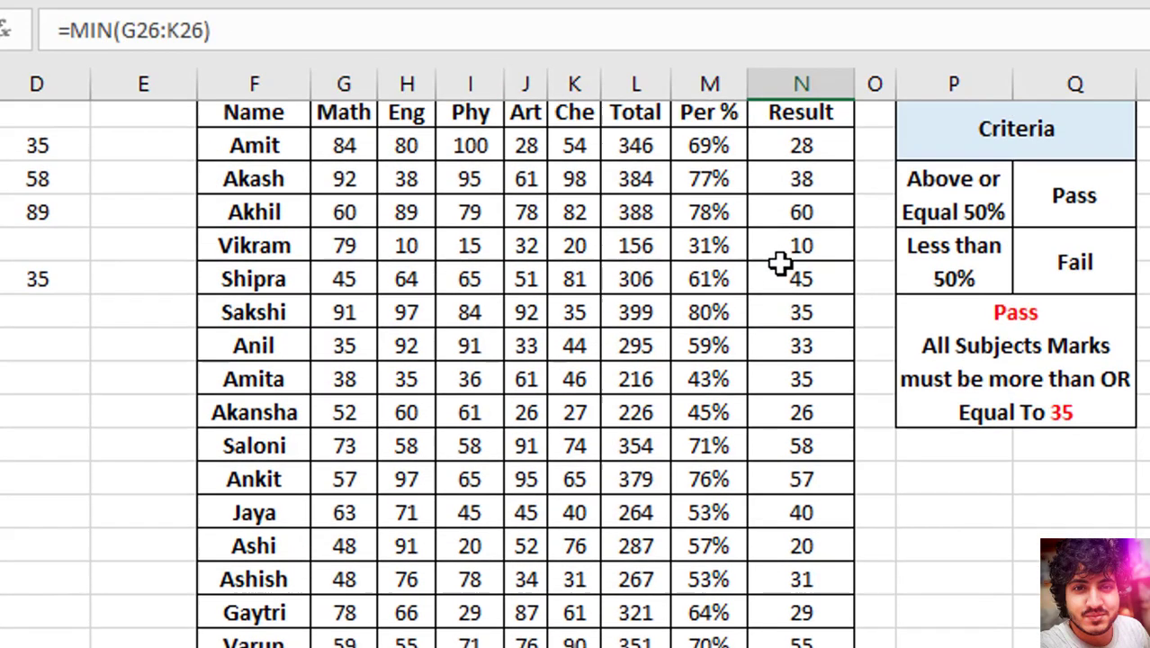
scroll(779, 262, "up", 1)
left_click(800, 200)
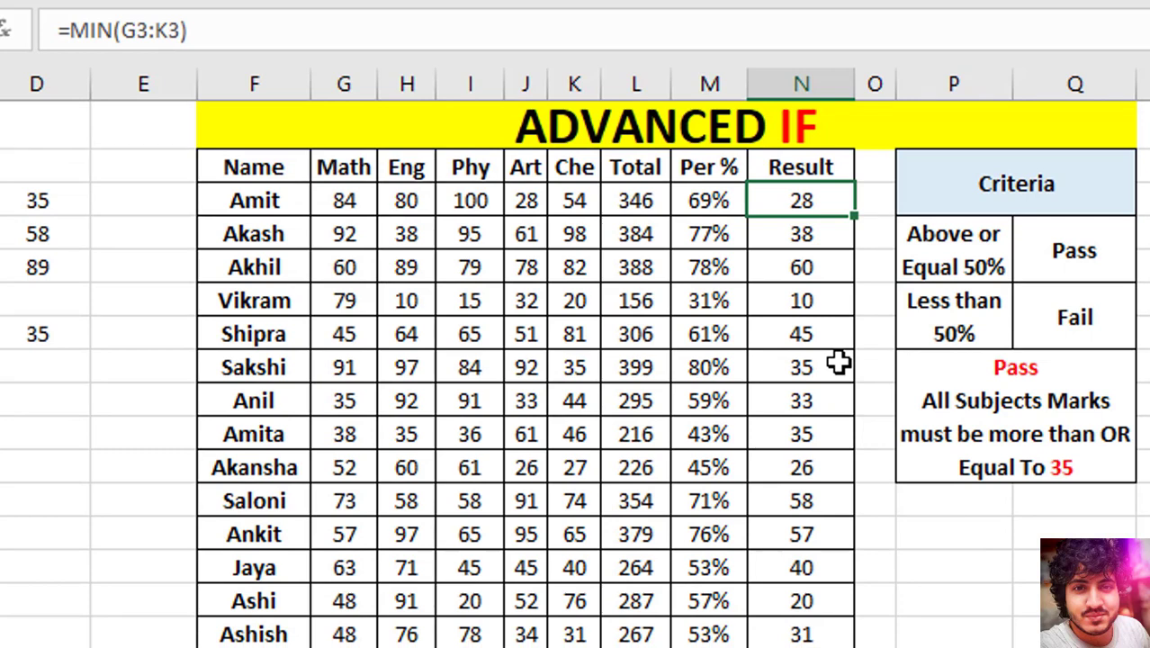
- Wrap N3's MIN in an IF test: =IF(MIN(G3:K3)>=35,"PASS","FAIL")
key("F2")
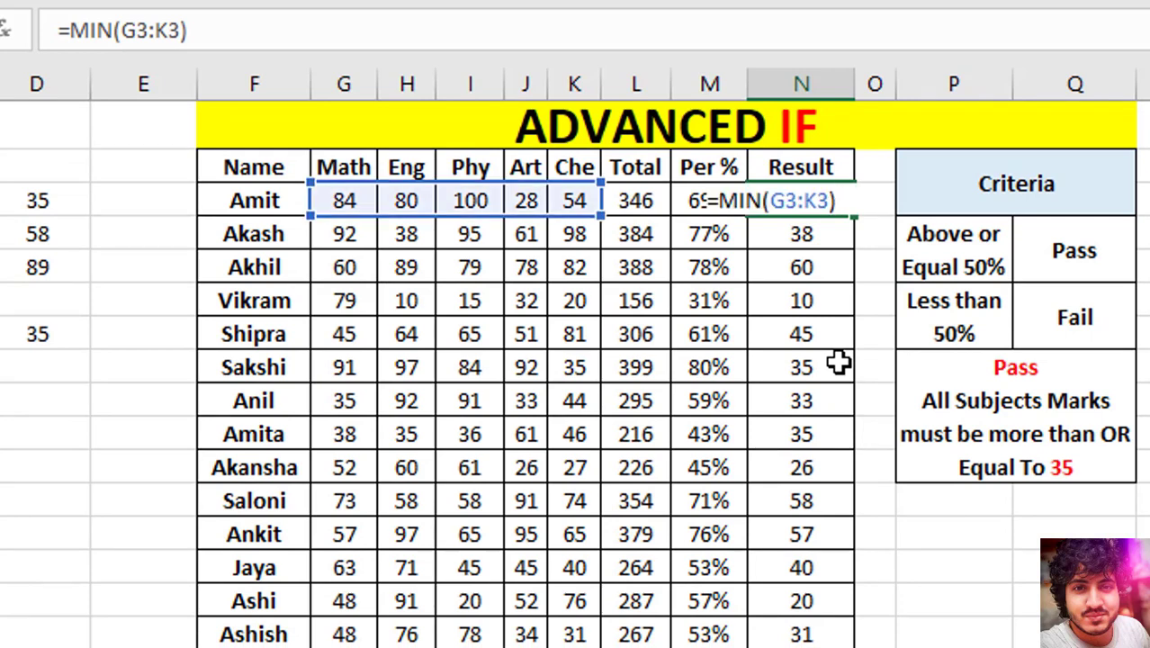
left_click(719, 200)
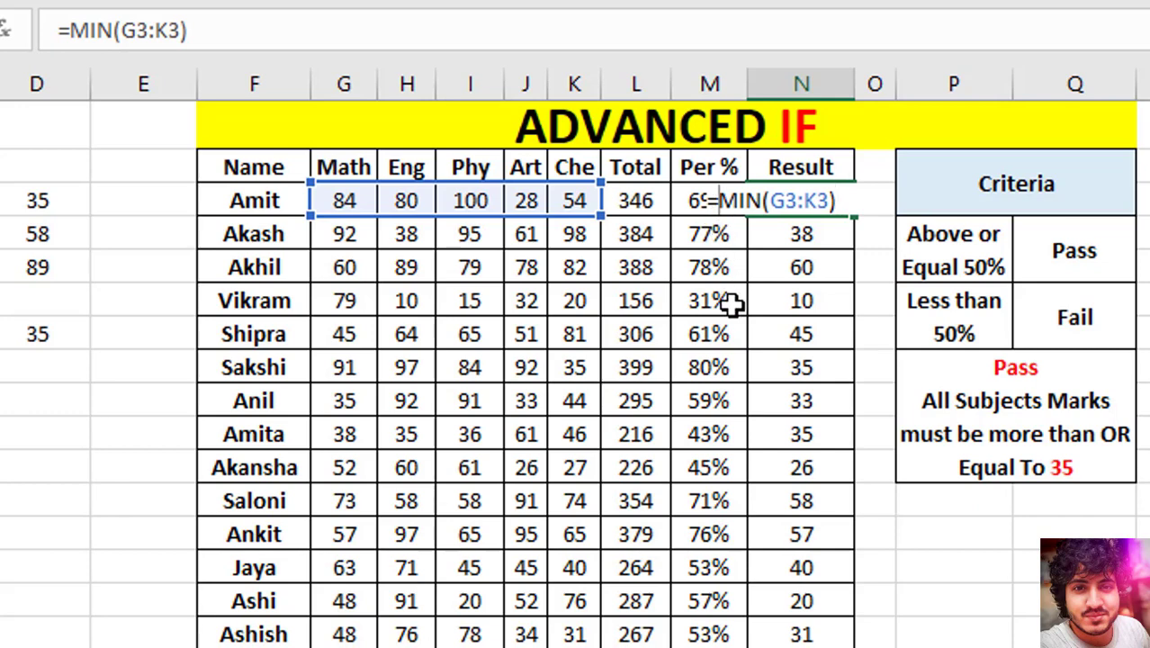
type("IF(")
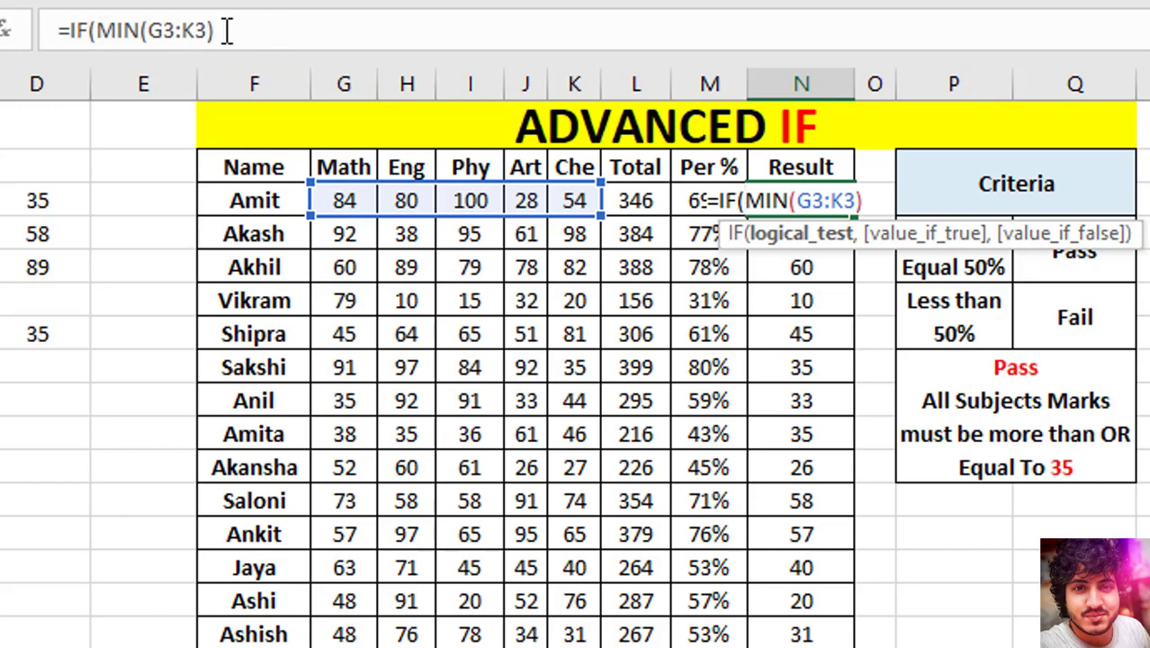
left_click(255, 34)
type(">=")
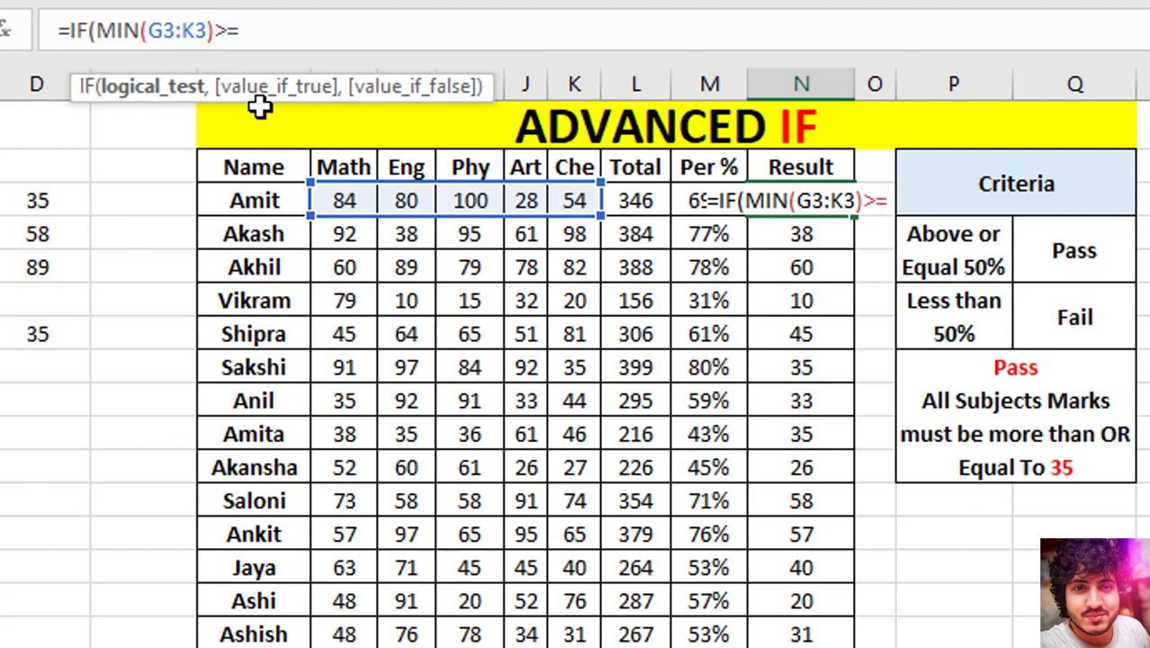
type("3")
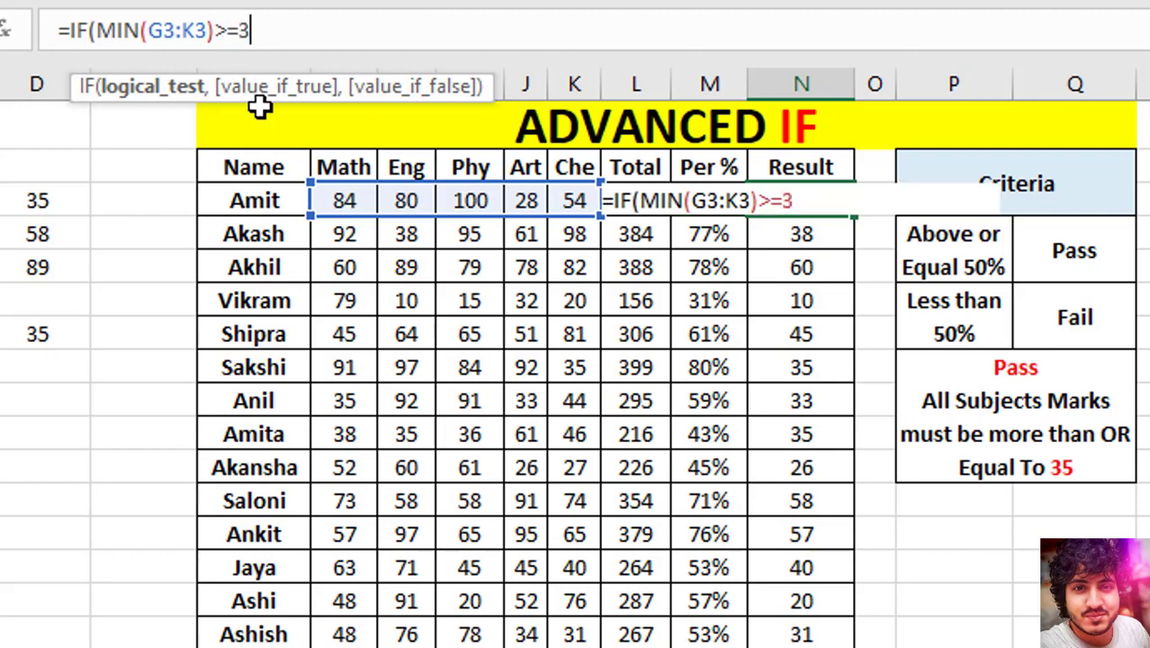
type("5,")
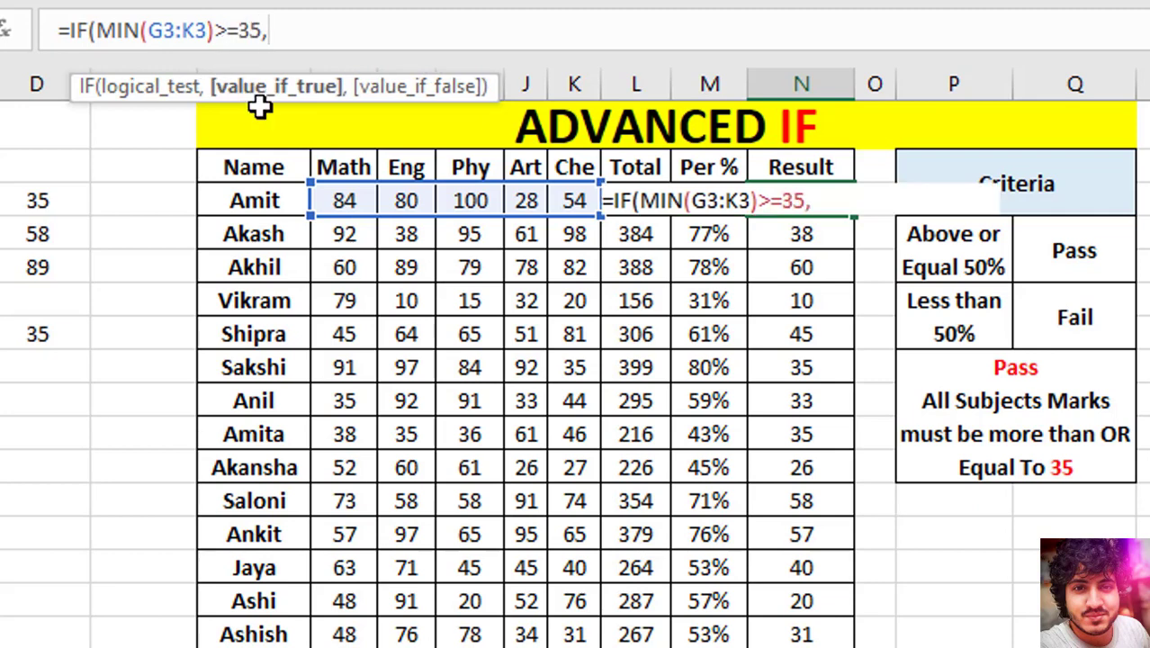
type("\"PASS")
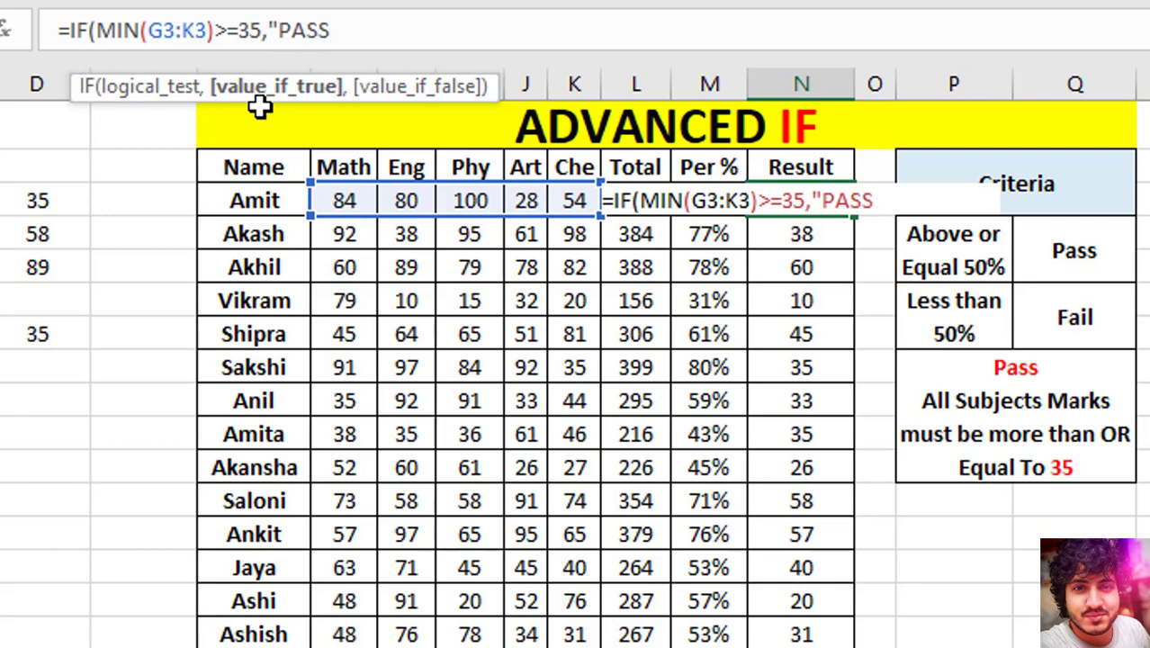
type("\"")
type(",\"FAI")
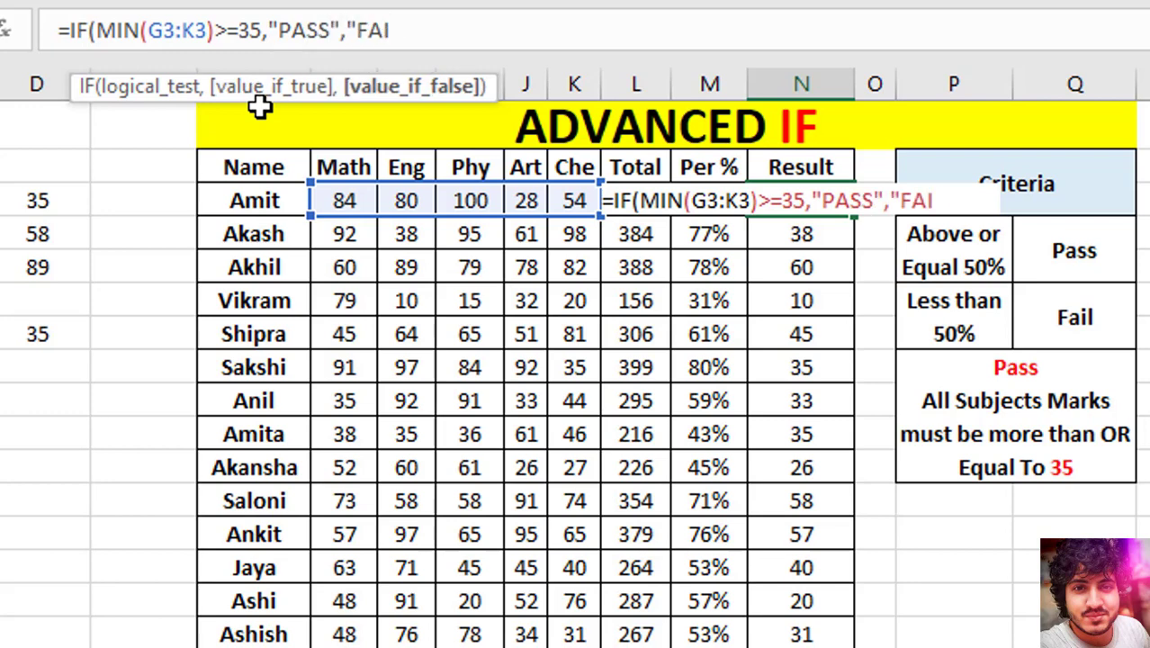
type("\"")
type(")")
key("Return")
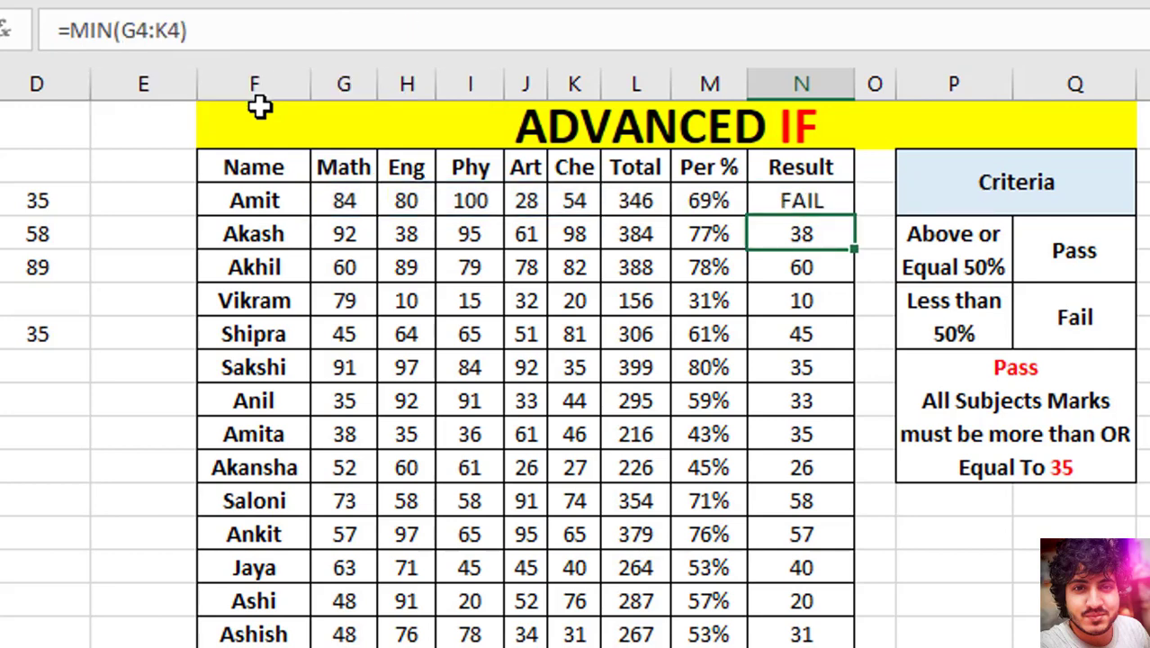
left_click(796, 191)
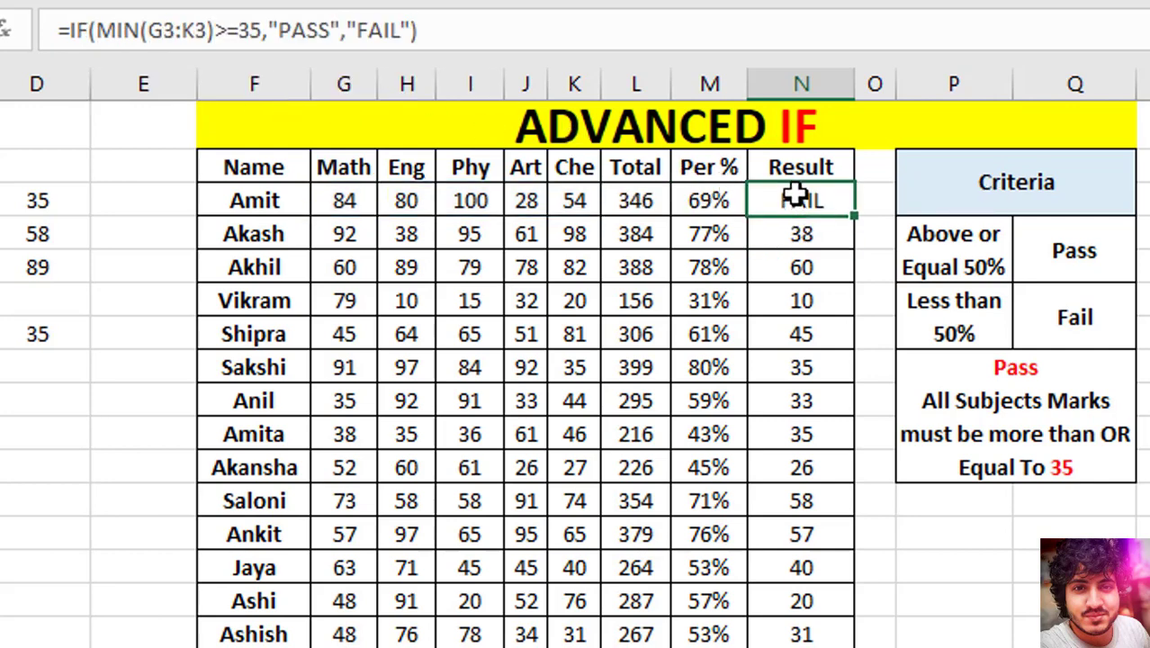
left_click(708, 201)
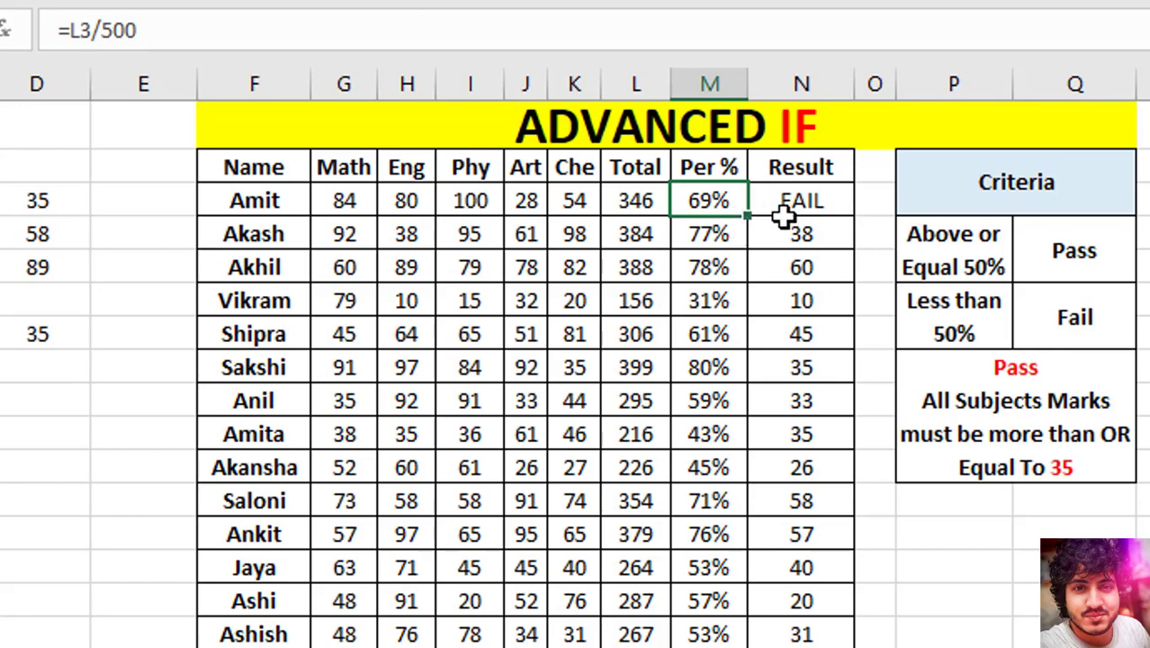
left_click(821, 207)
double_click(854, 219)
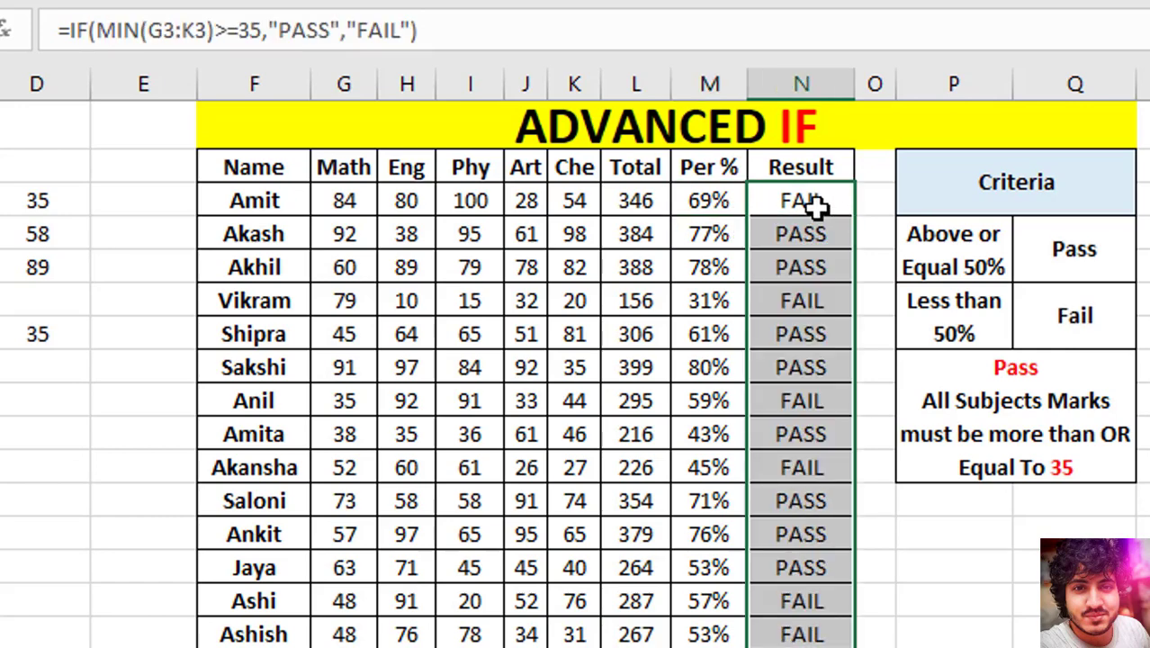
left_click_drag(814, 200, 815, 635)
scroll(801, 522, "down", 2)
left_click(800, 522)
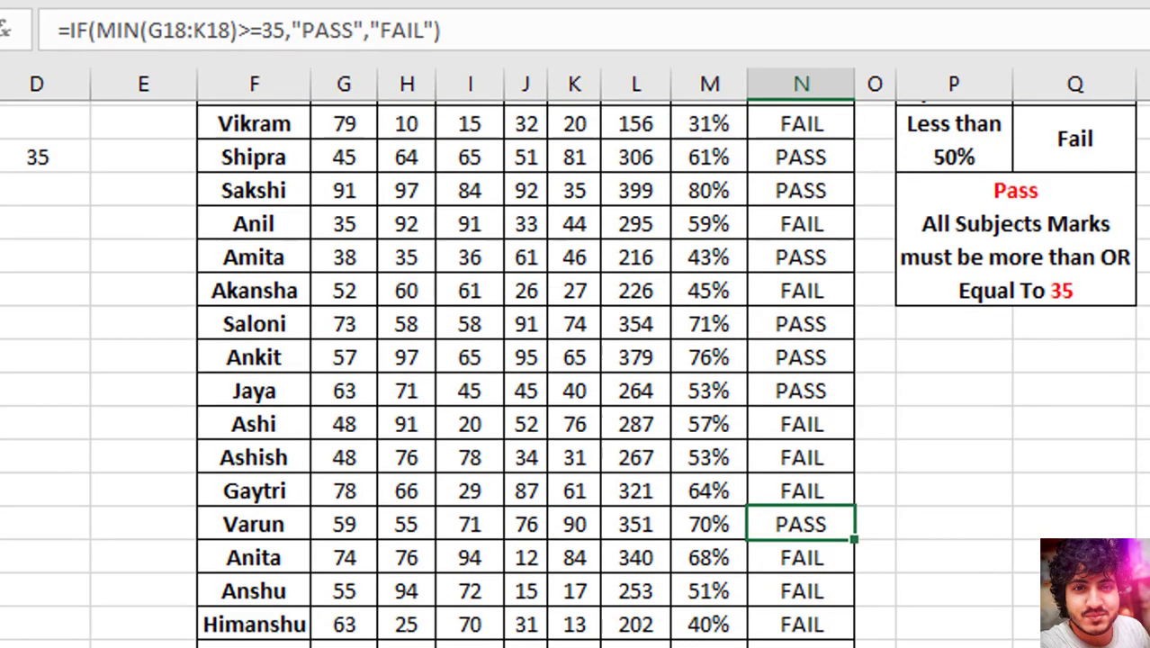
scroll(801, 522, "down", 2)
scroll(801, 522, "up", 4)
scroll(760, 288, "down", 1)
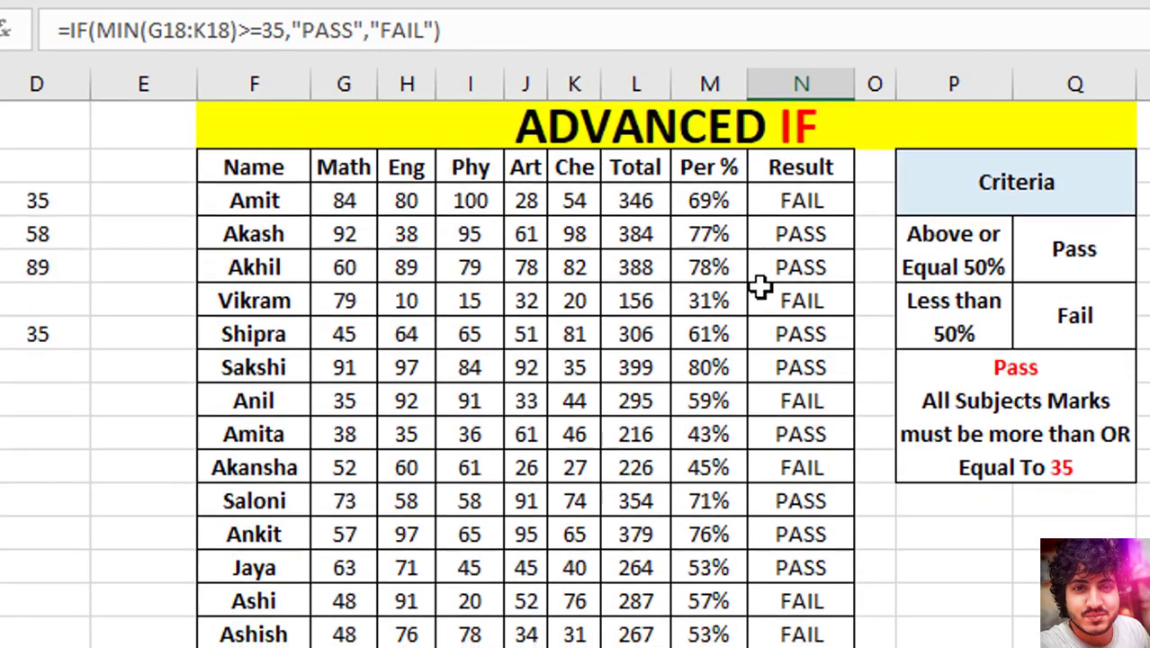
left_click(808, 200)
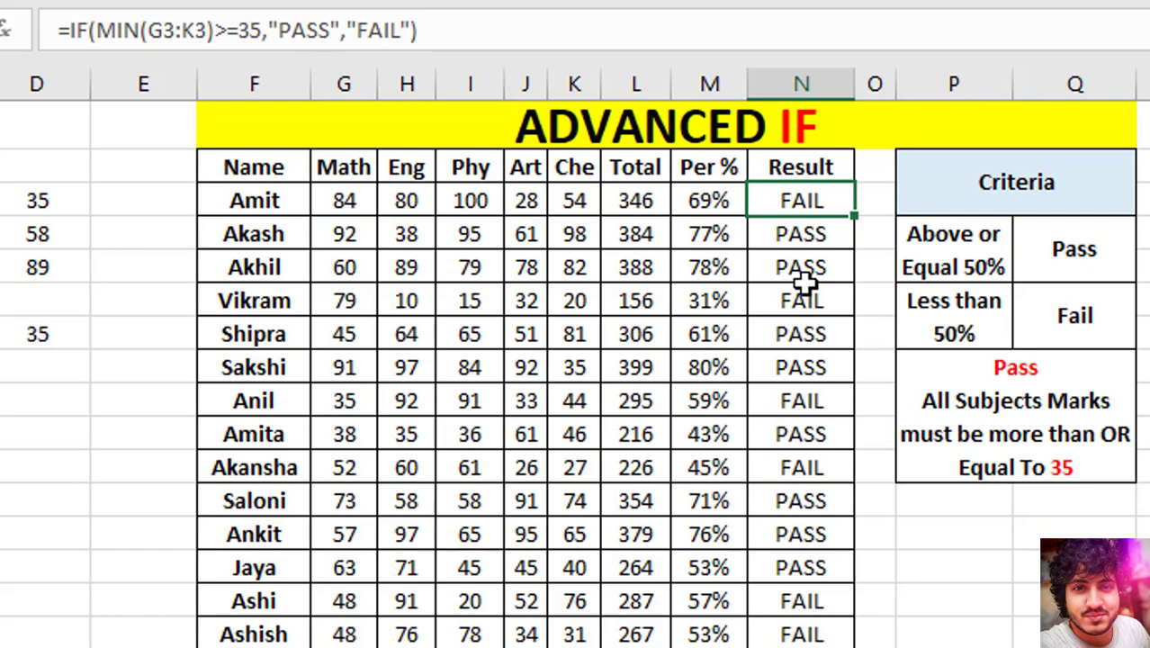
- Fill Amita's row G10:N10 yellow, then check her percentage and Result cells
left_click_drag(811, 436, 346, 437)
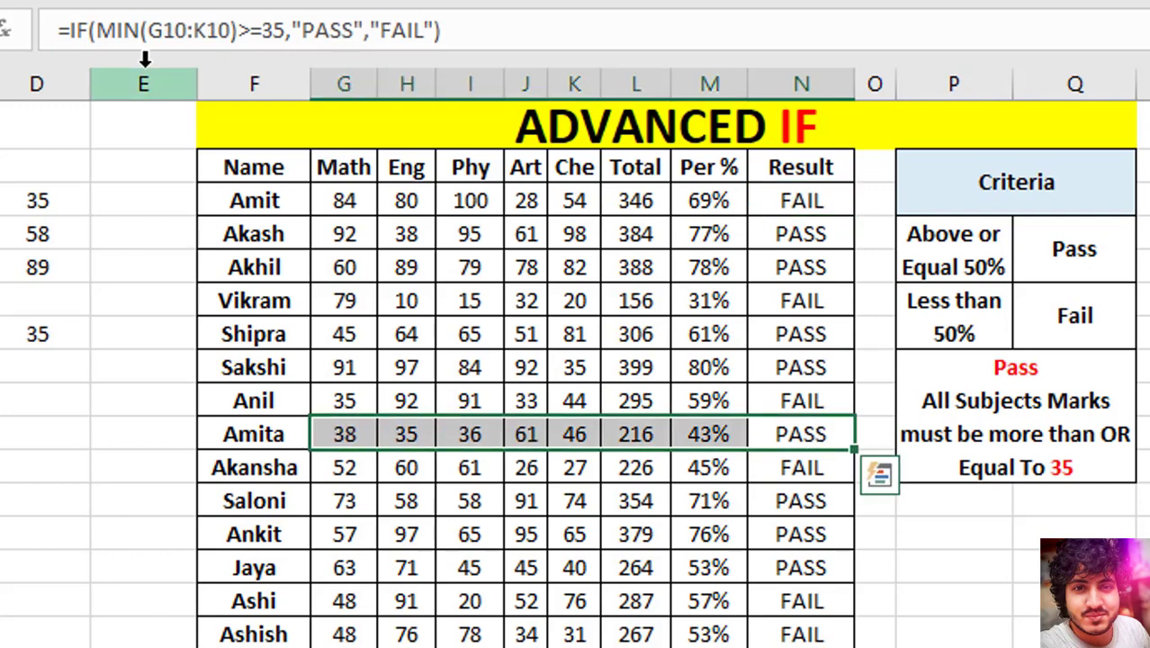
left_click(135, 3)
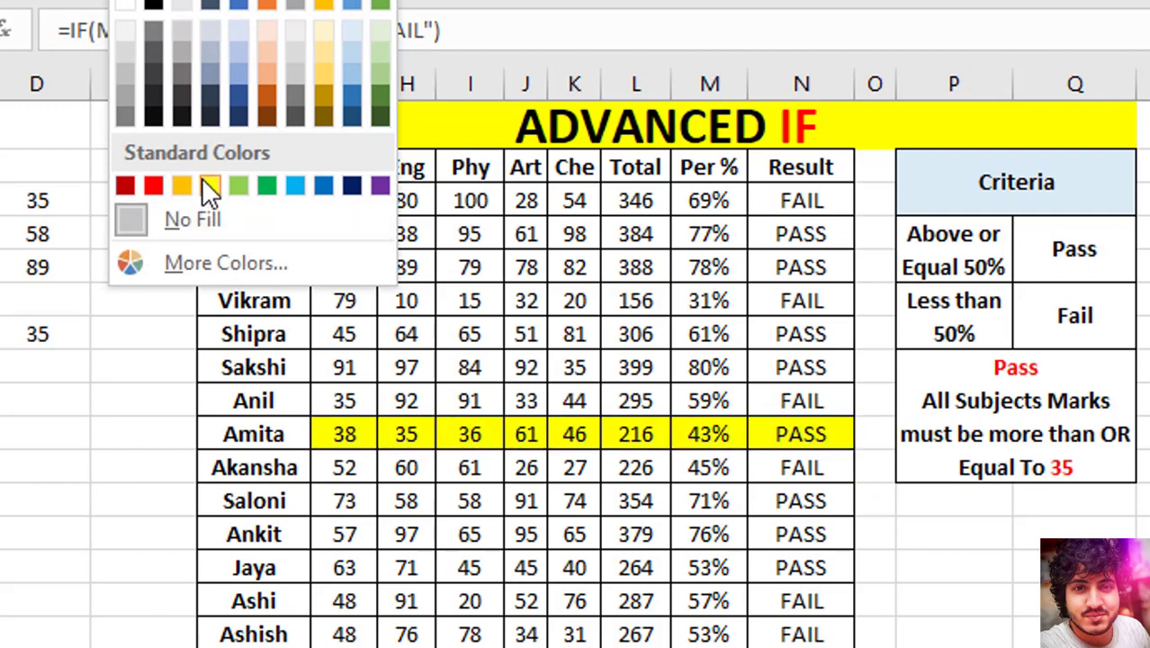
left_click(210, 186)
left_click(783, 427)
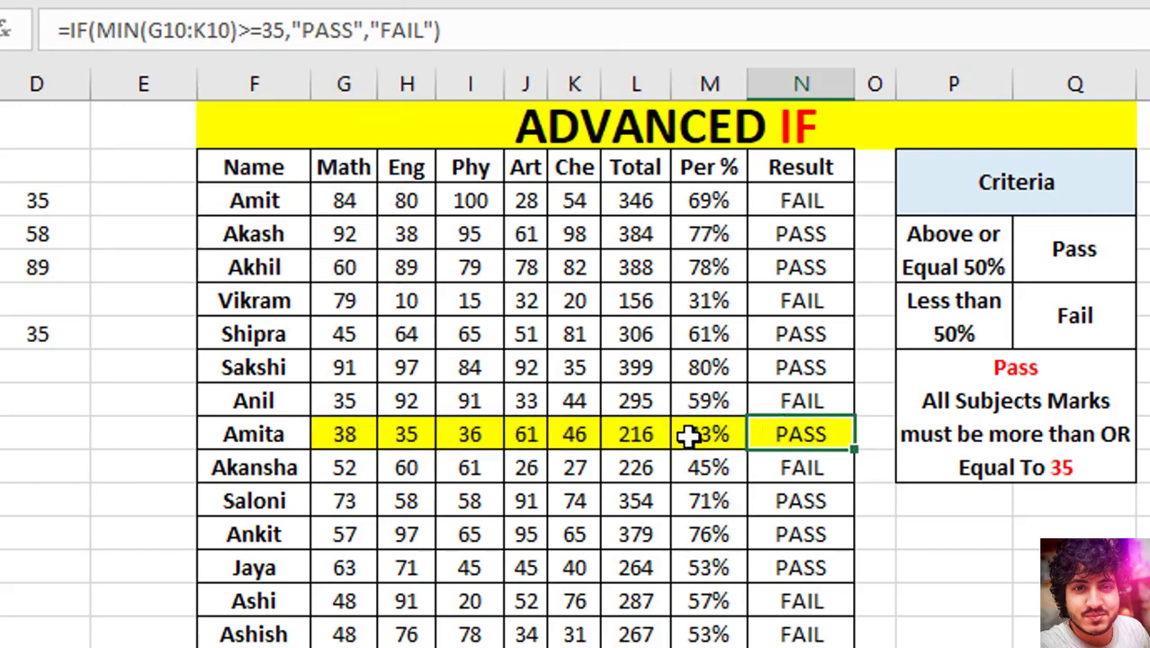
left_click(693, 436)
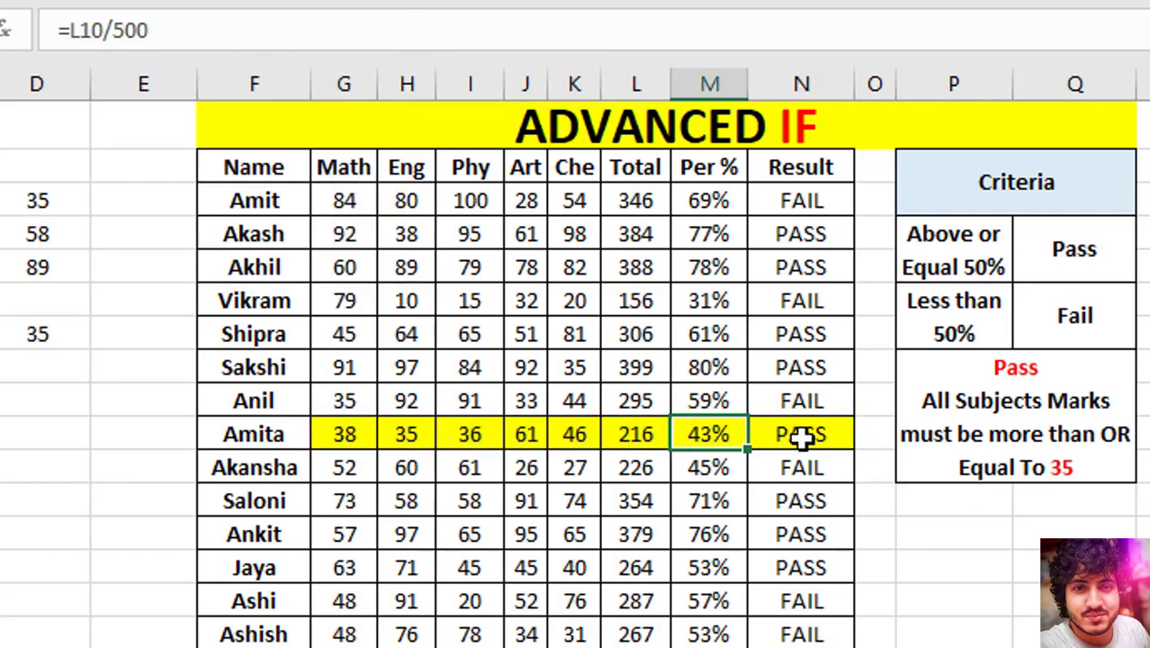
left_click(812, 207)
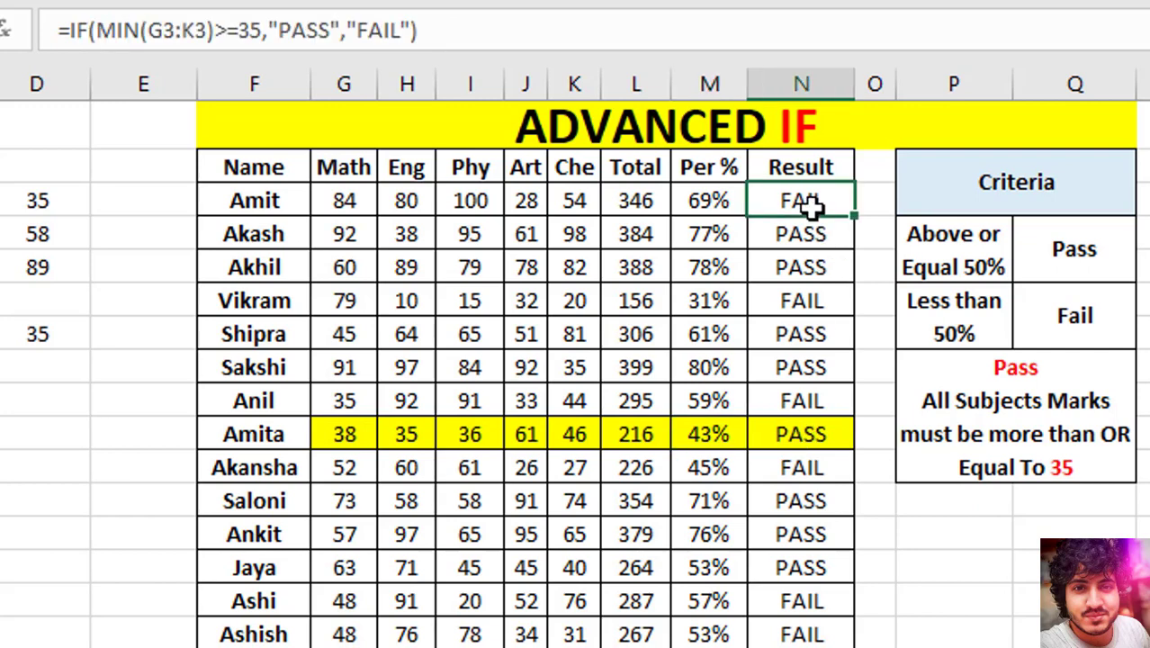
- Replace "PASS" in N3 with IF(M3>=50%,"PASS","FAIL") to nest the percentage test
double_click(812, 207)
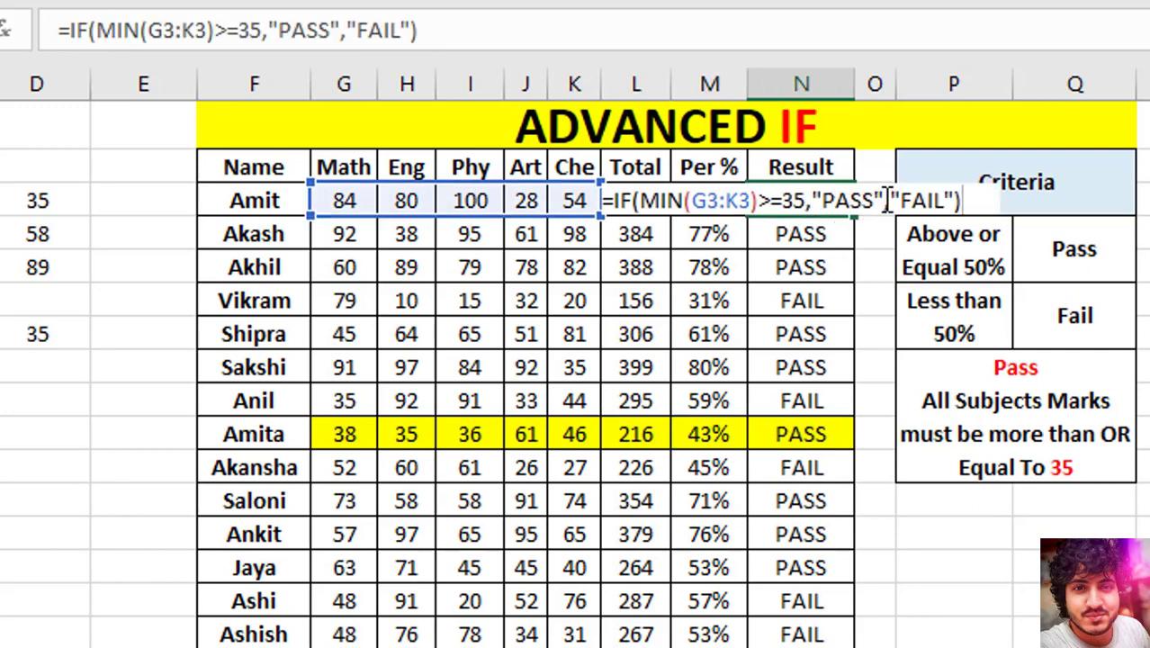
left_click_drag(875, 201, 813, 202)
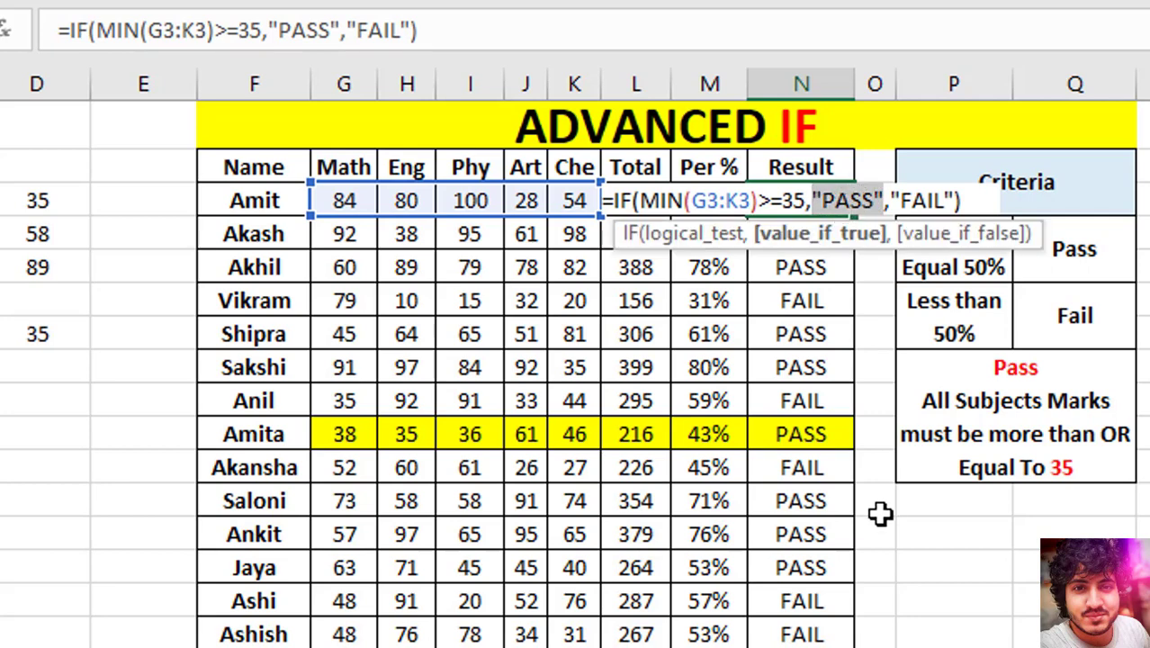
key("Delete")
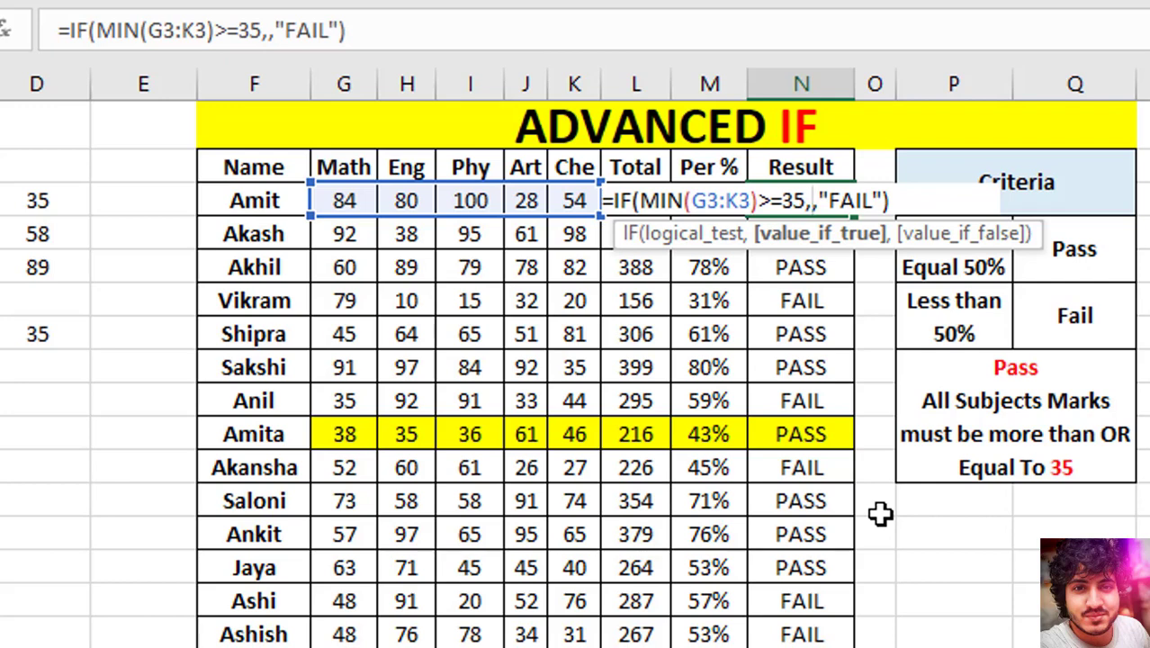
type("IF")
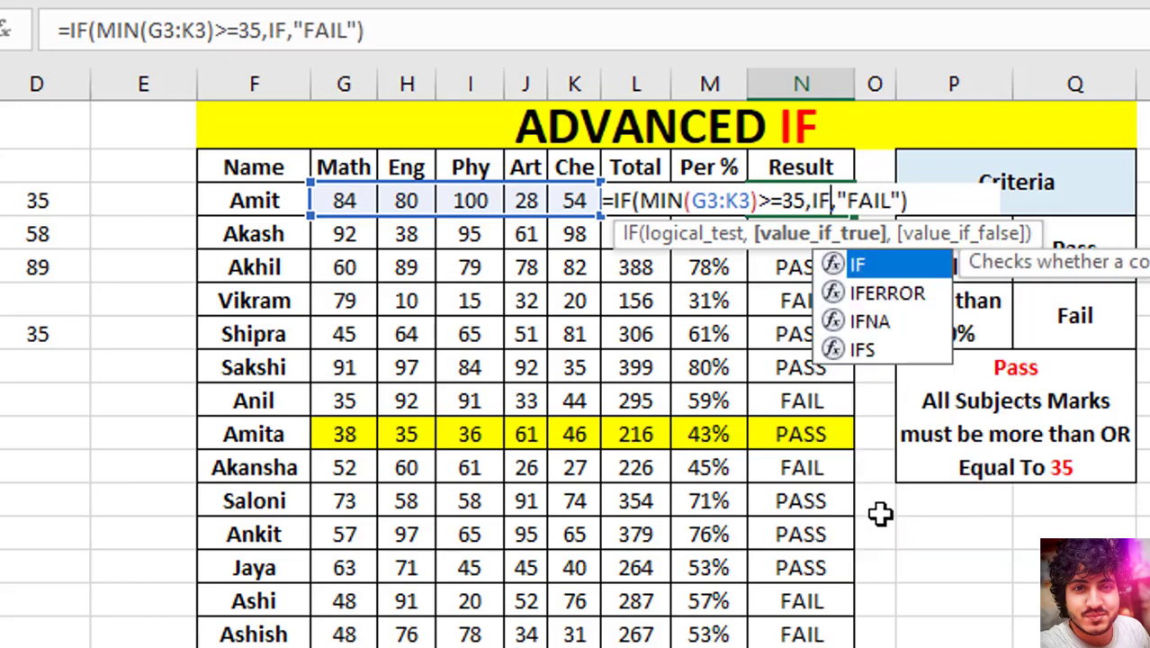
type("(")
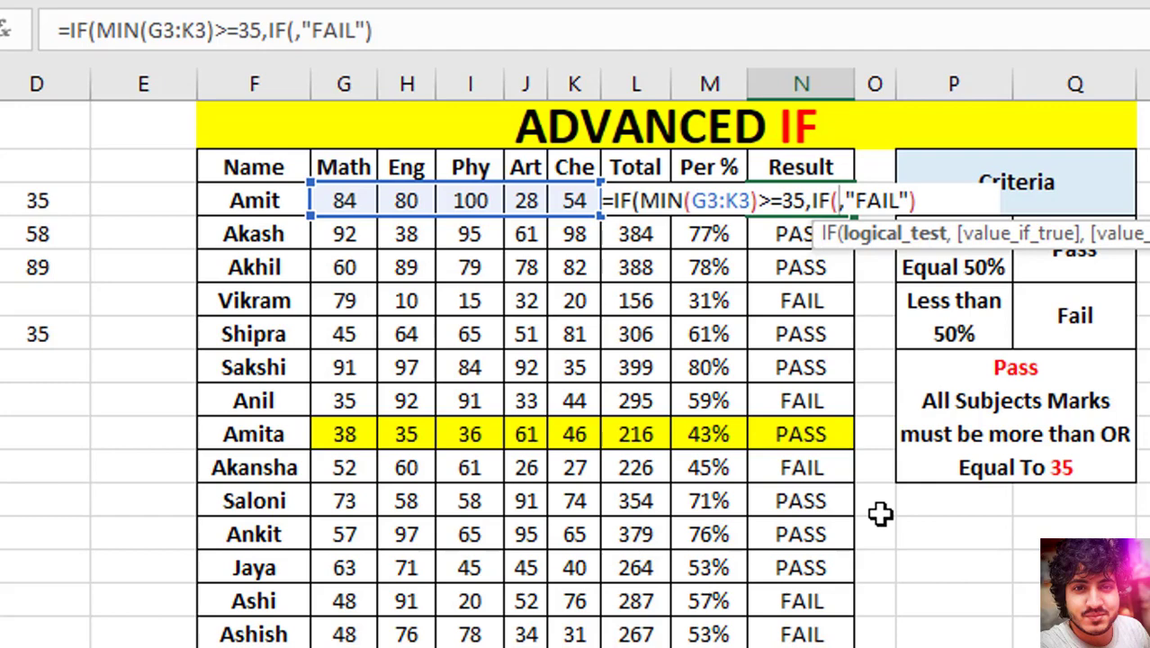
left_click(698, 214)
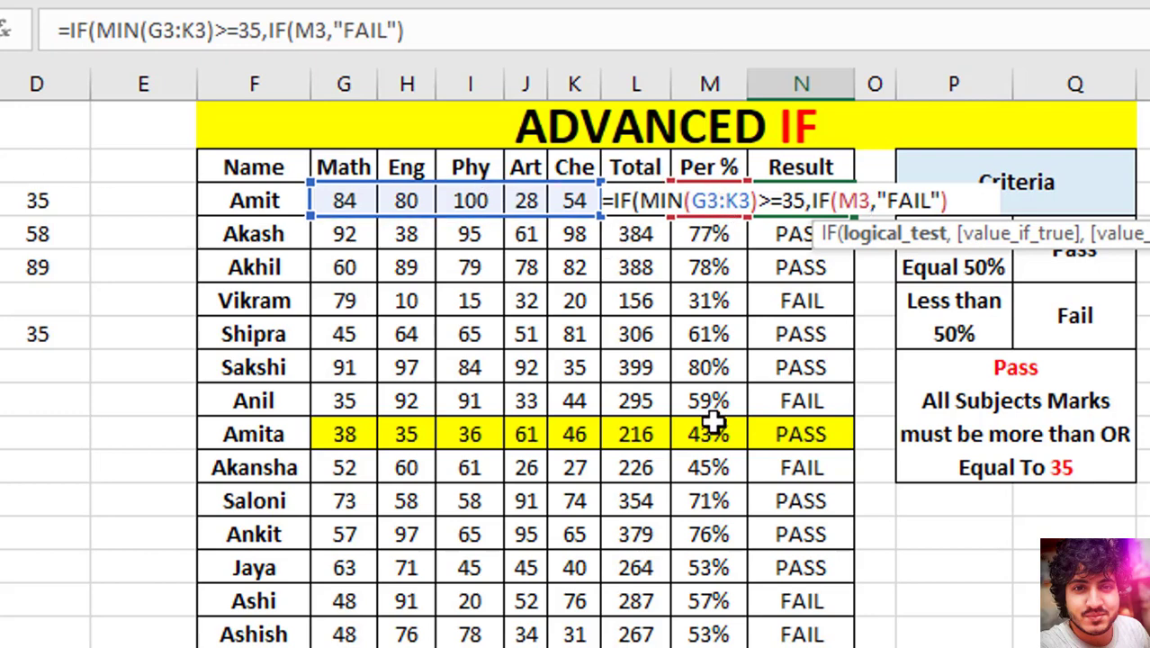
type(">=5")
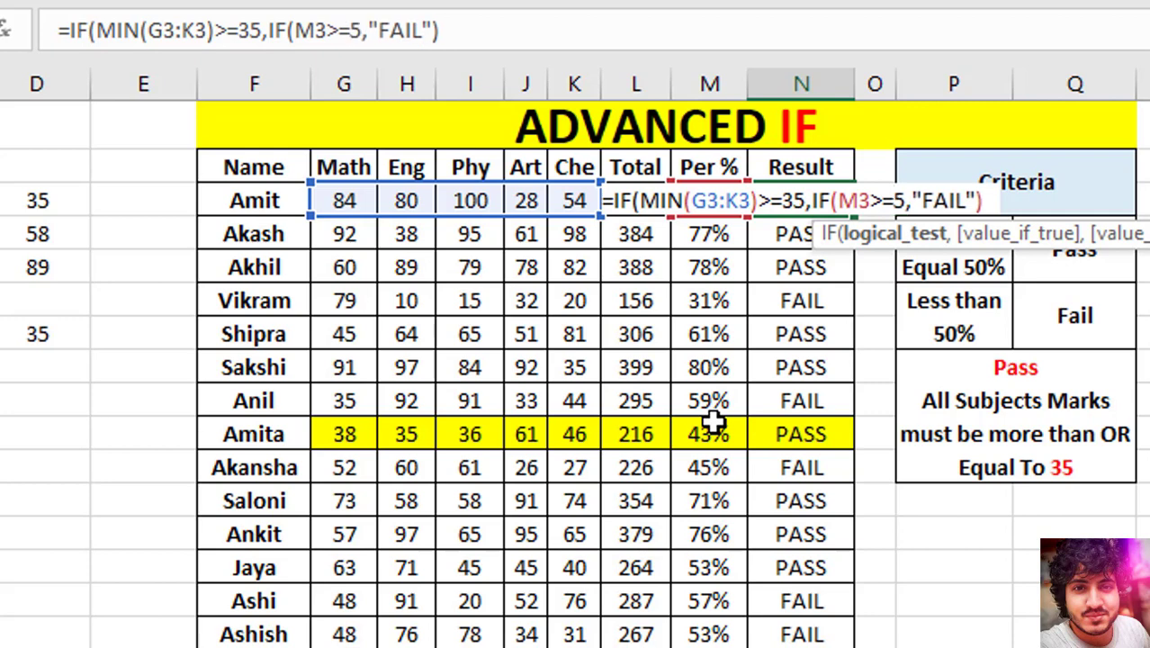
type("0%")
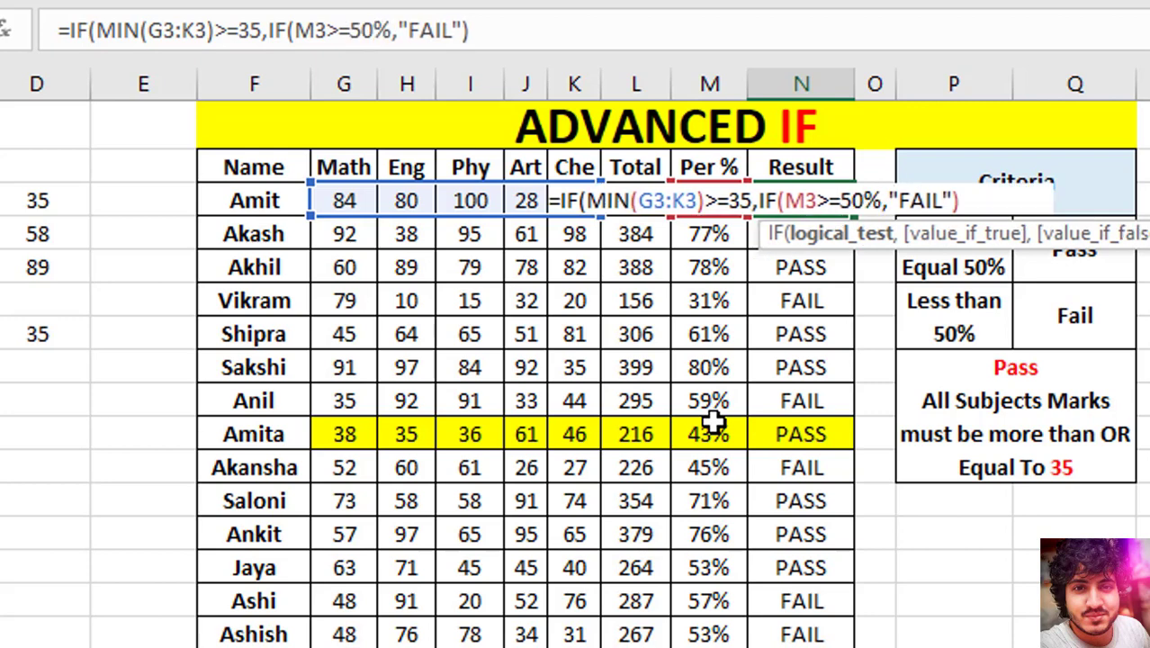
type(",\"PAS")
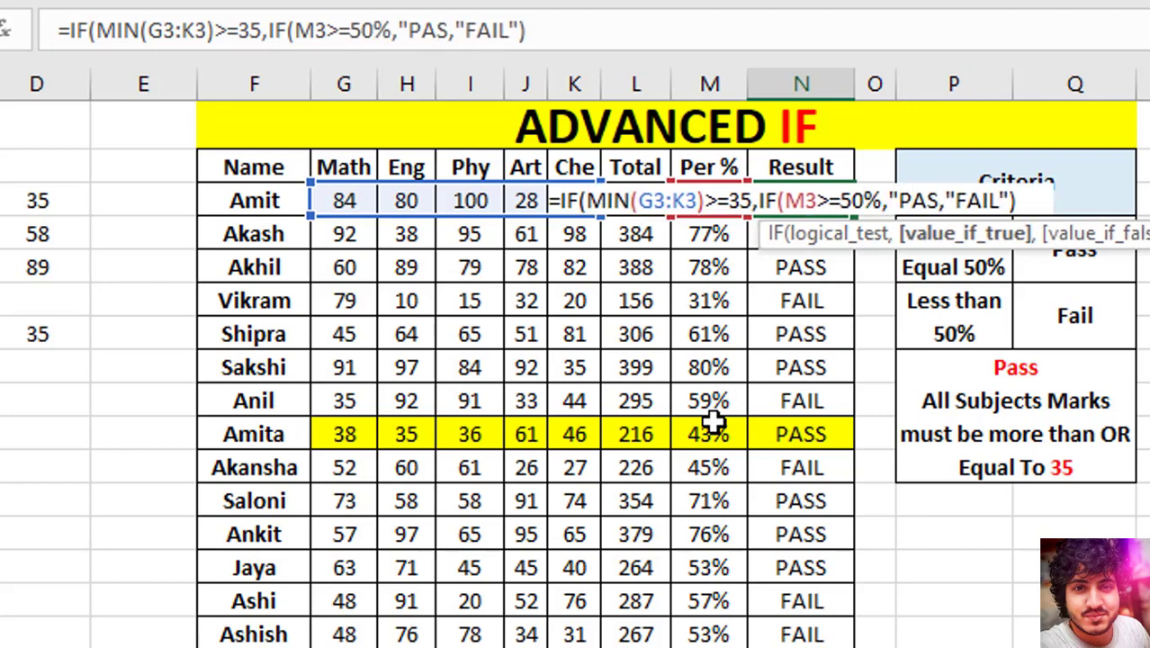
type("S\",\"")
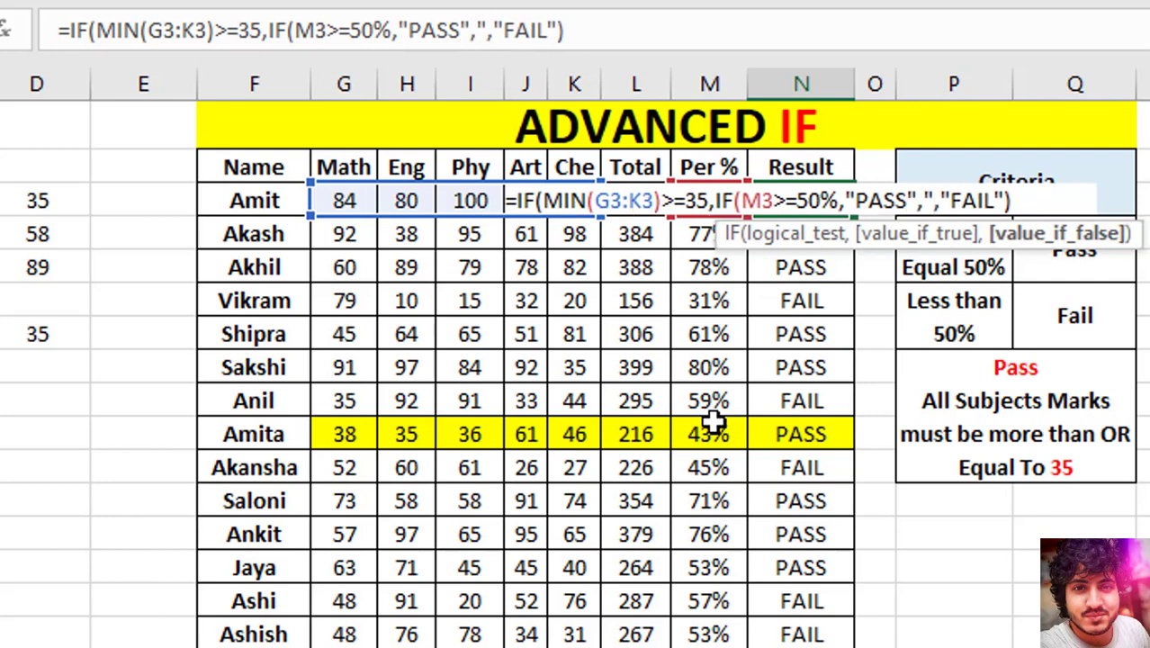
type("FAIL")
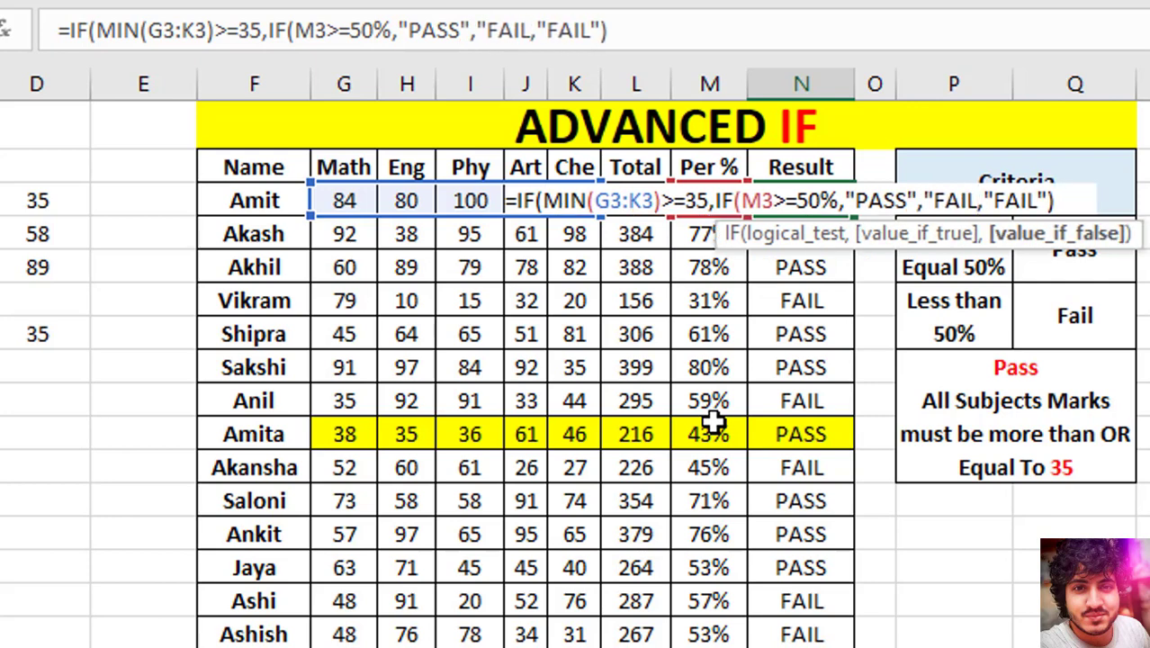
type("\"),")
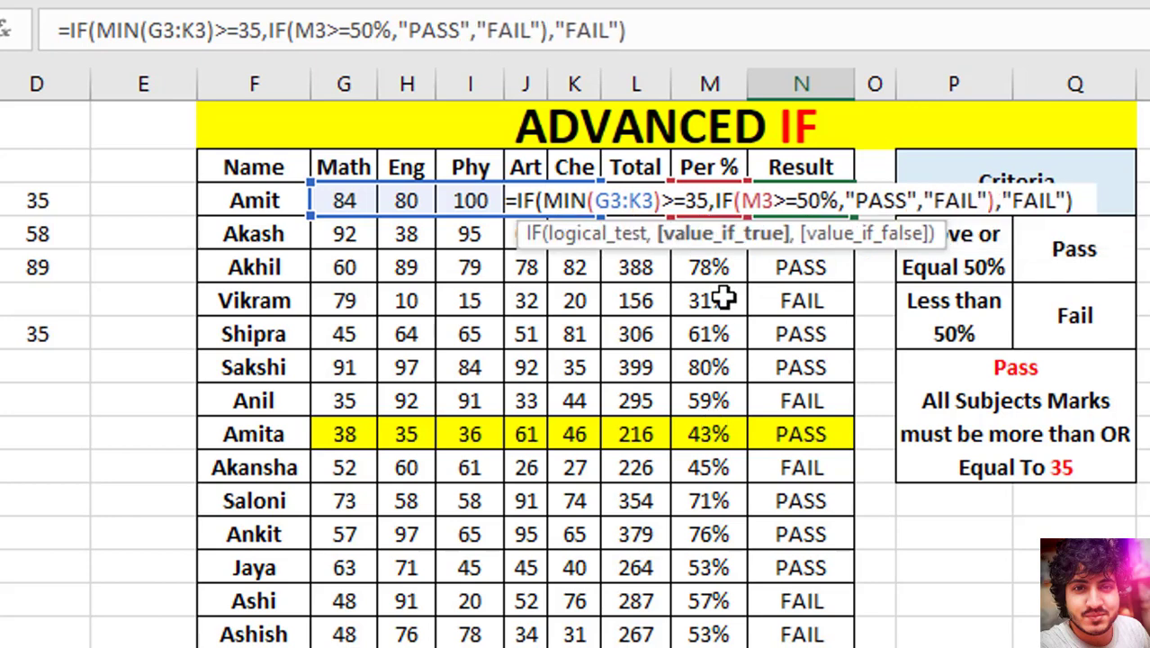
left_click(638, 32)
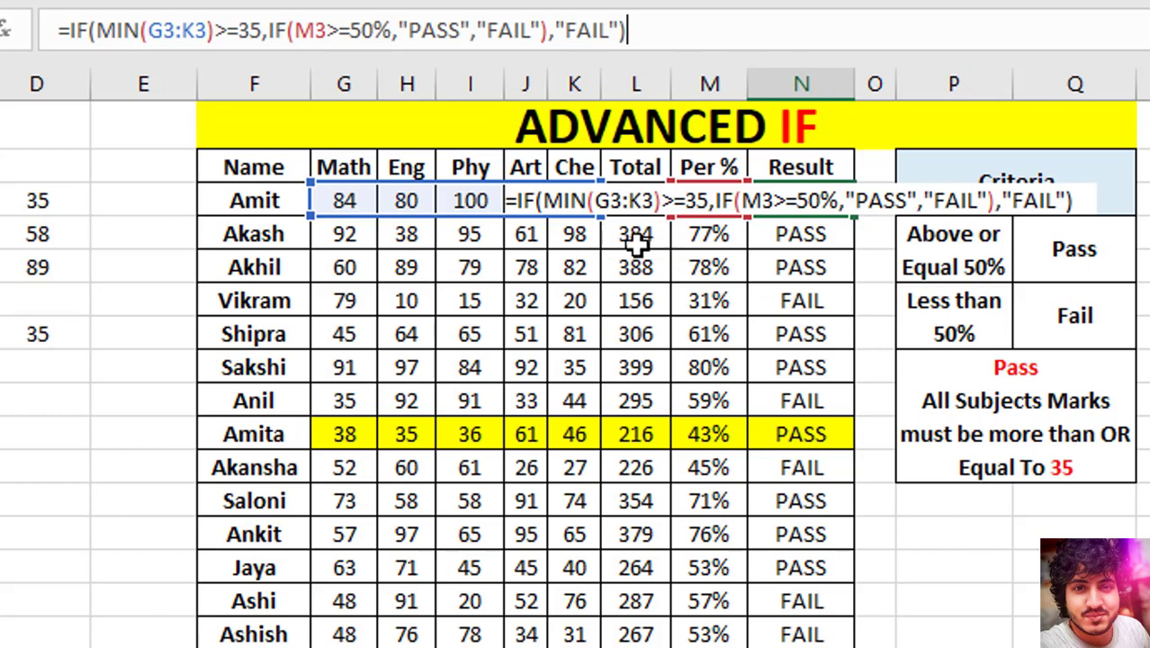
- Confirm the nested formula in N3 and fill it down, turning Amita's result to FAIL
key("Return")
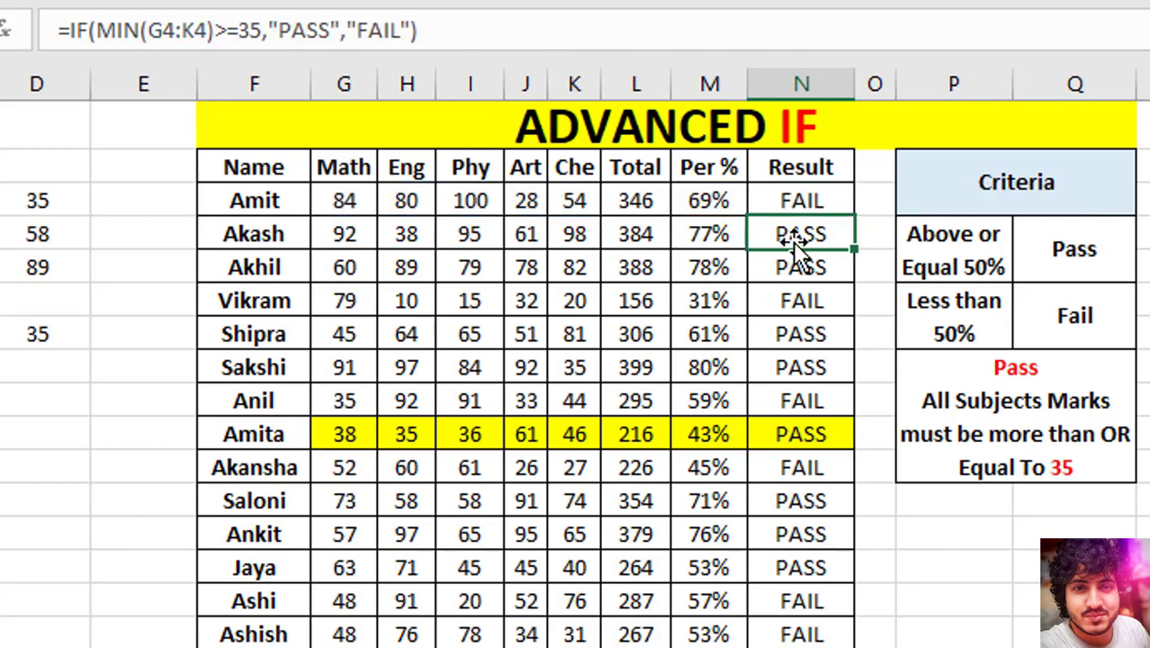
left_click(814, 202)
double_click(851, 216)
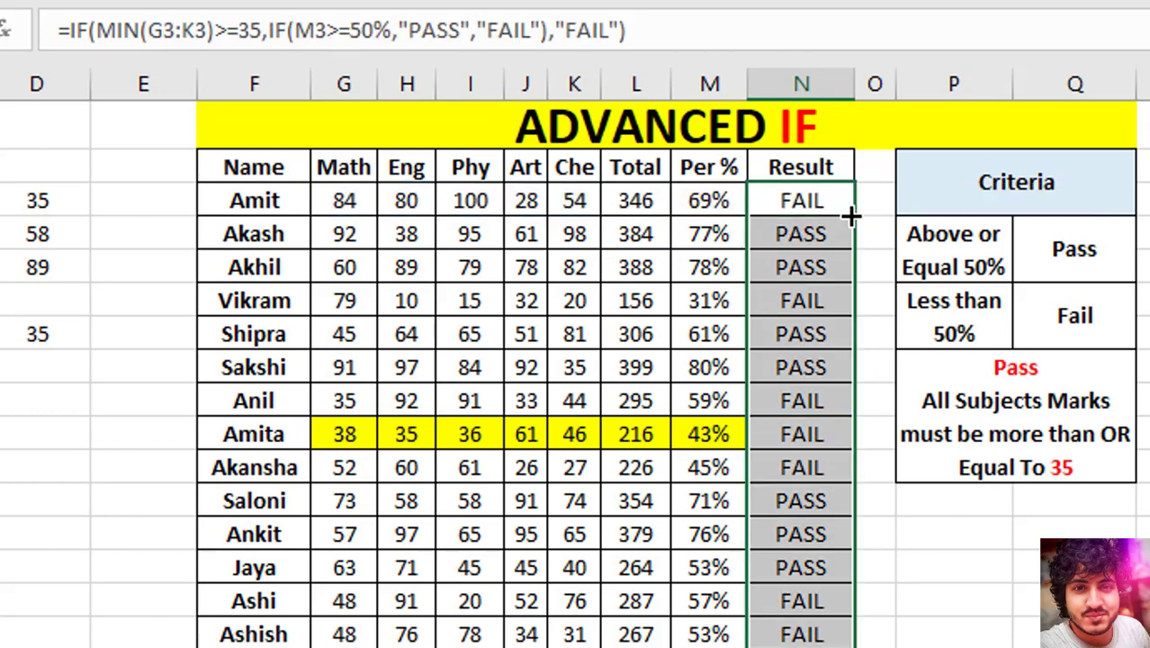
left_click(803, 430)
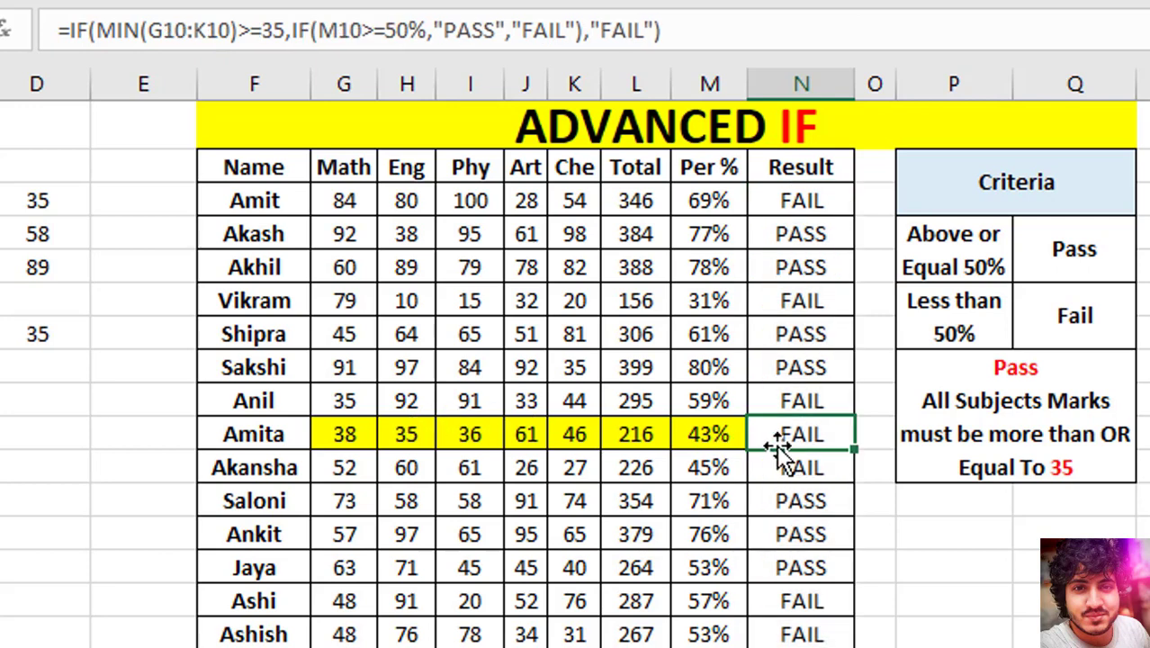
- Review the Result column and show the cell references in Amit's formula without changing it
left_click(812, 203)
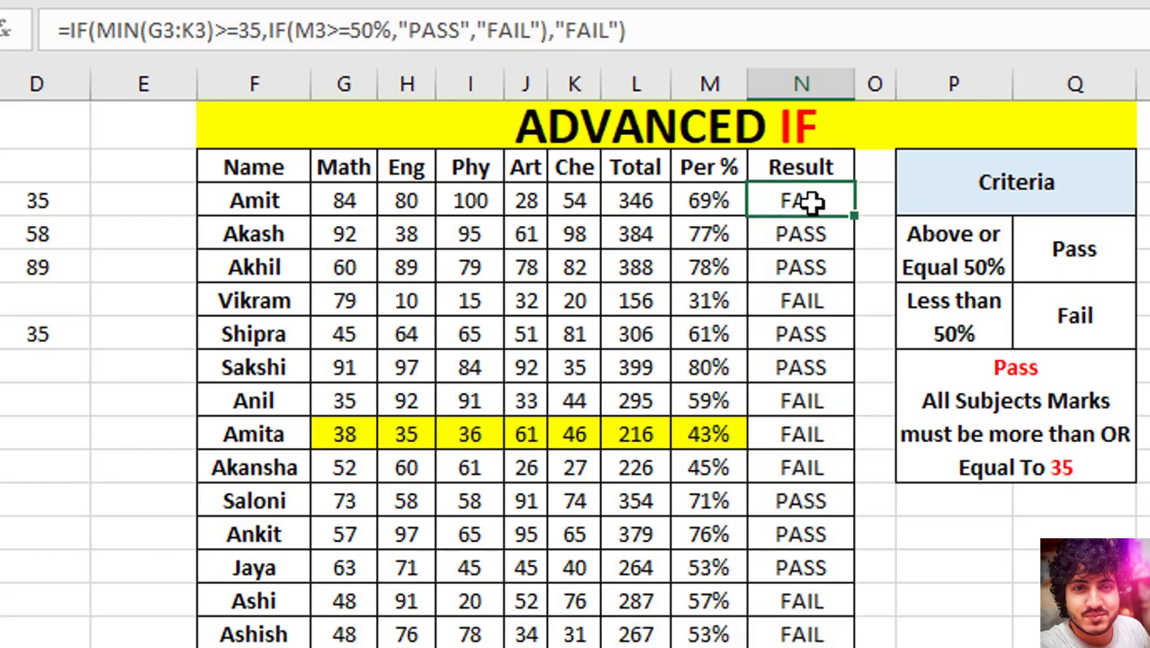
left_click_drag(813, 203, 801, 646)
scroll(800, 540, "down", 1)
scroll(801, 540, "down", 3)
scroll(801, 540, "down", 2)
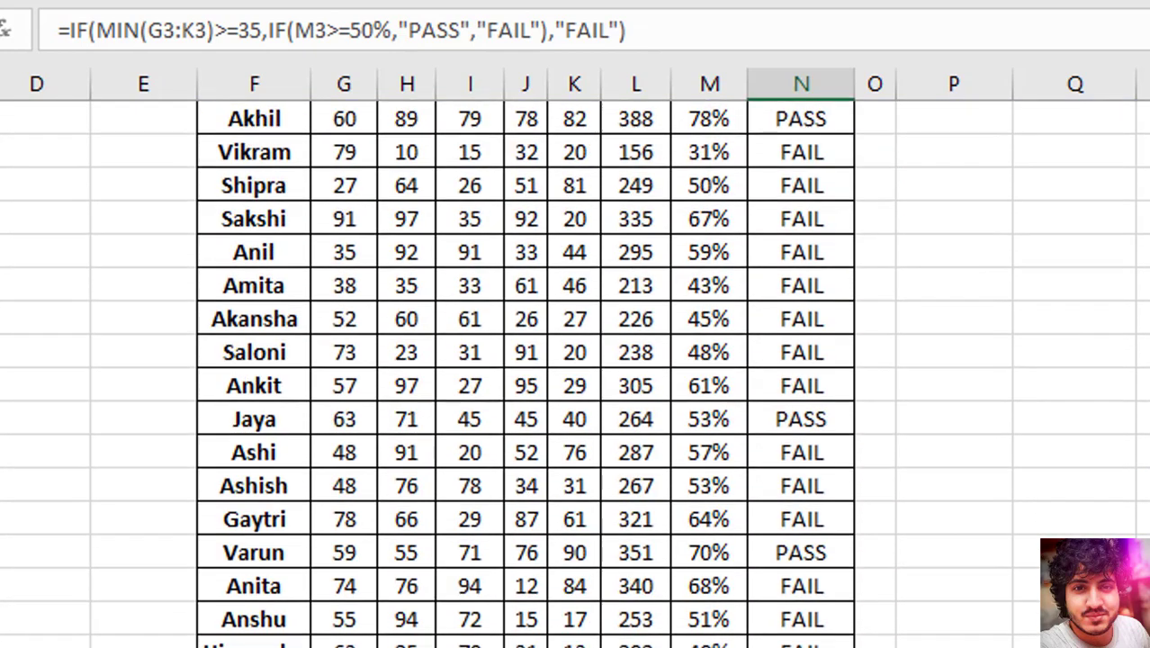
scroll(773, 486, "up", 5)
scroll(774, 486, "up", 2)
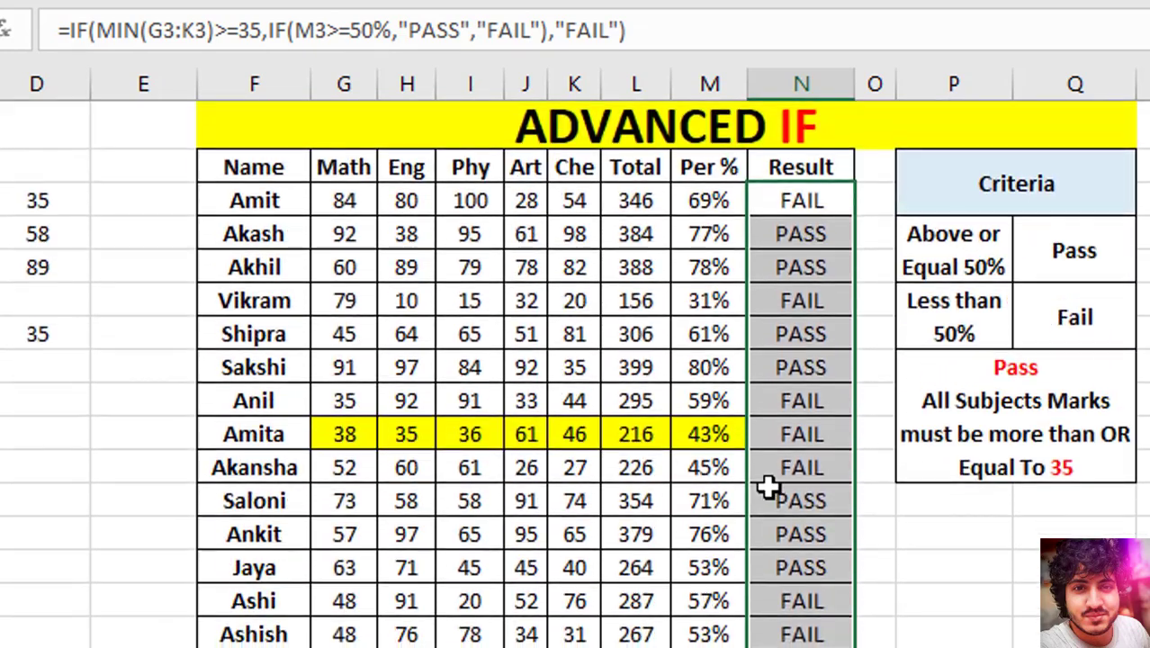
left_click(810, 206)
double_click(809, 205)
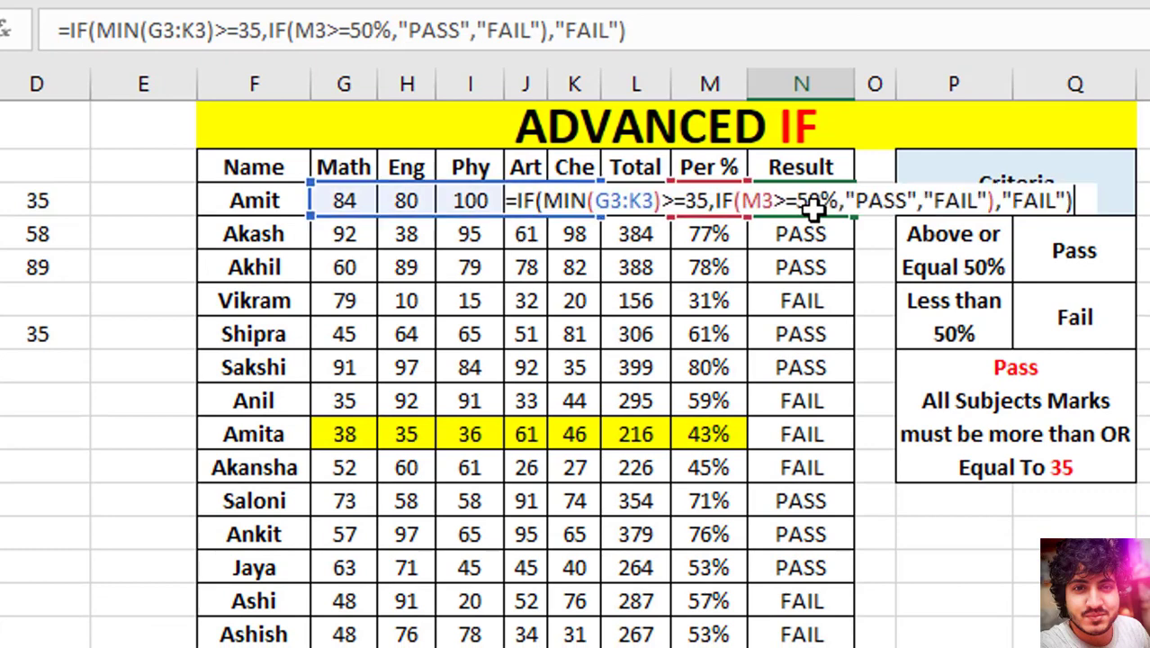
key("Escape")
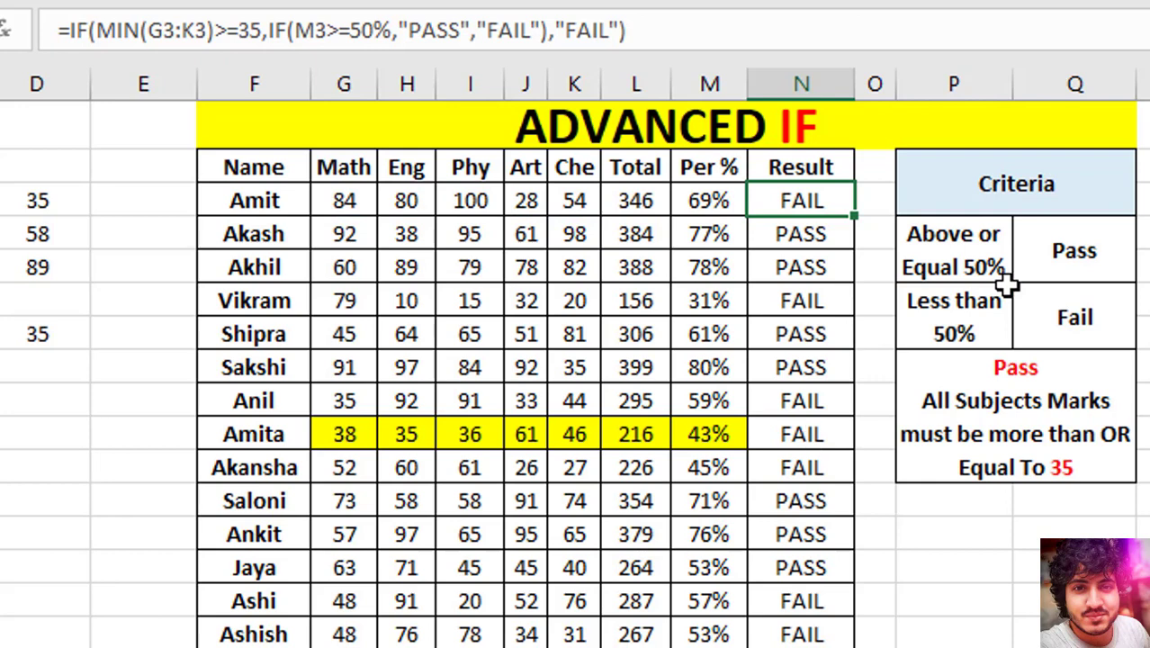
mouse_move(950, 251)
left_mouse_down()
mouse_move(1014, 231)
mouse_move(1042, 406)
left_mouse_up()
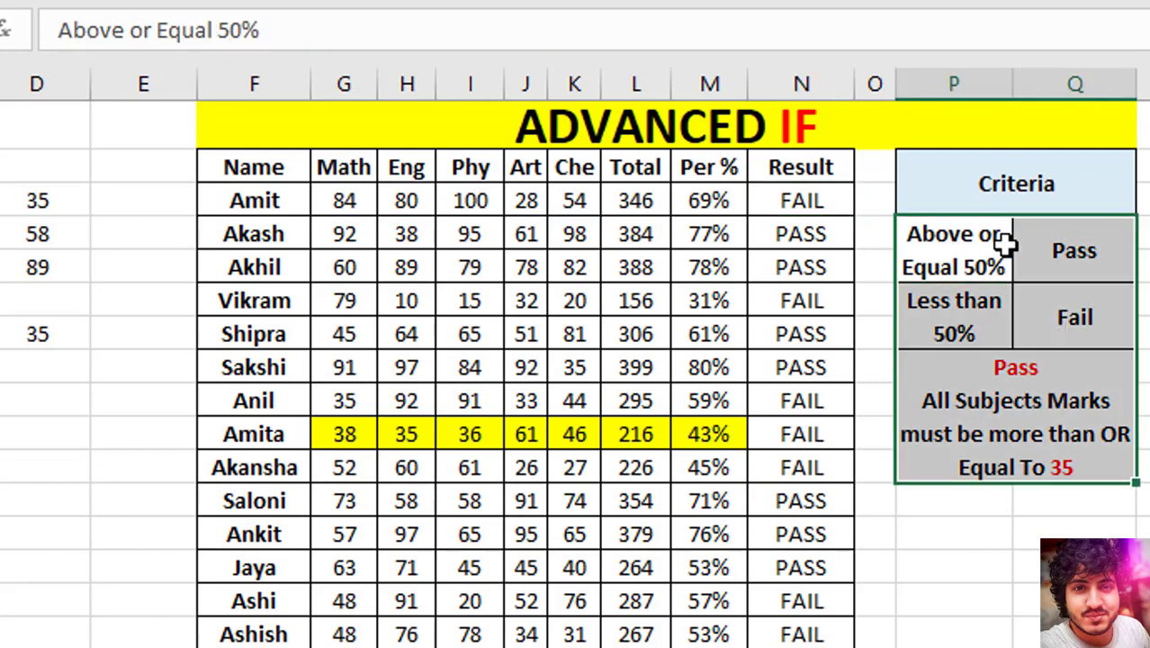
left_click(805, 263)
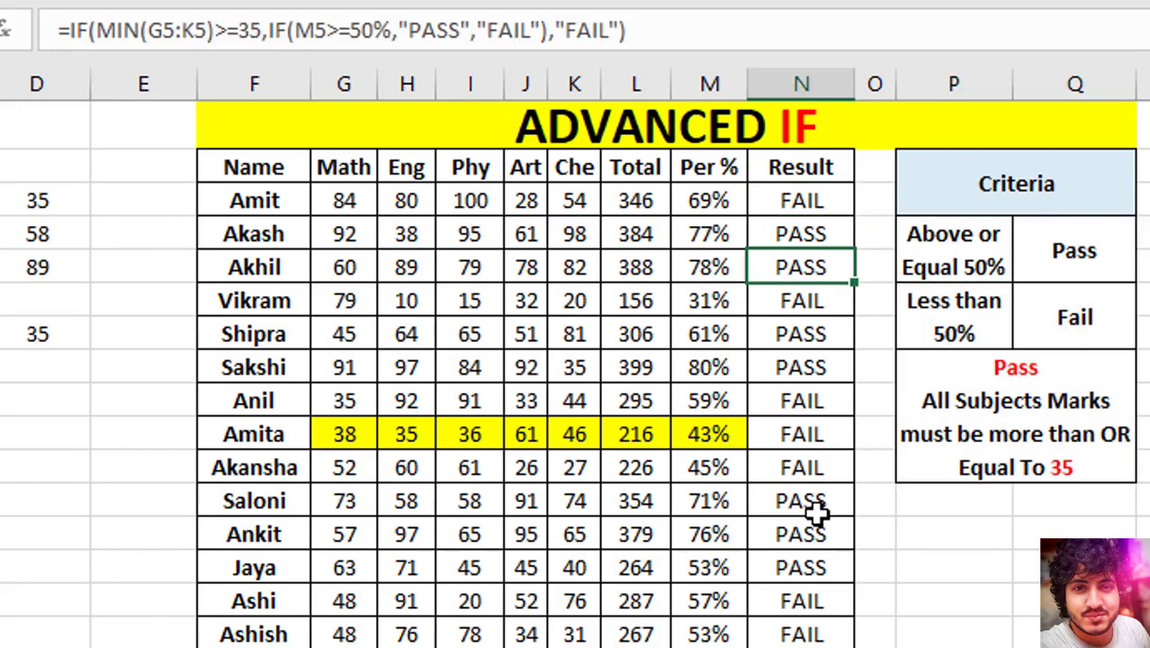